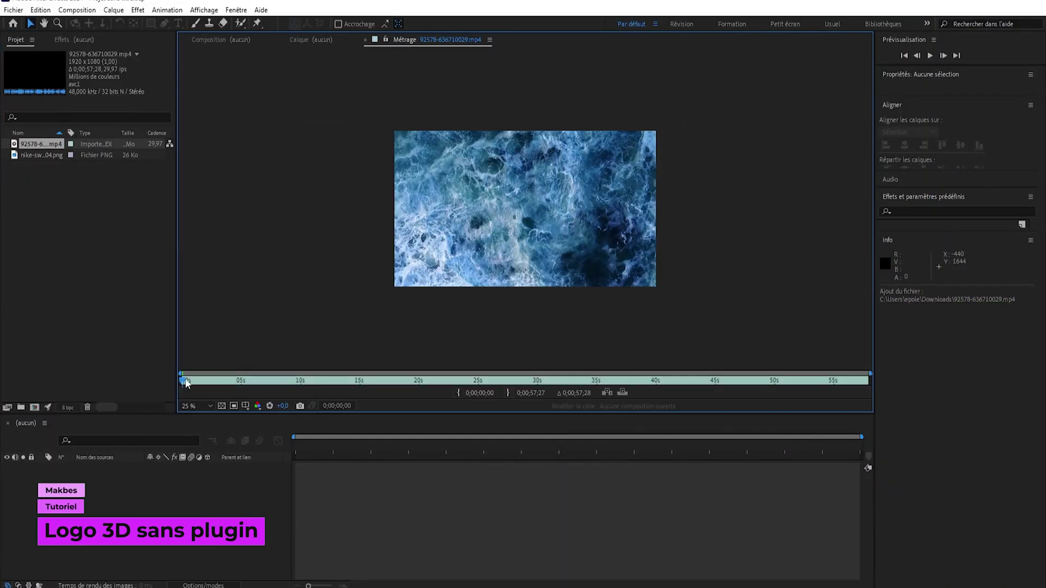
- Scrub the ocean footage preview to around 0;00;30;26
{"action": "left_click_drag", "start_coordinate": [185, 383], "coordinate": [548, 383]}
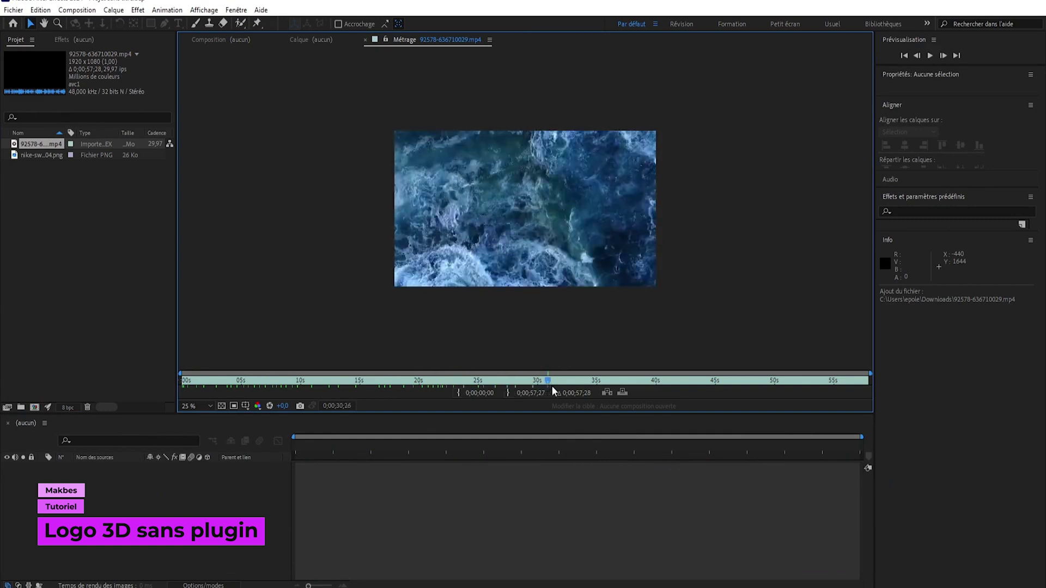
- Create the composition '3d logo nike' at 1920x1080, 29.97 fps, with the Cinema 4D renderer
{"action": "left_click", "coordinate": [64, 253]}
{"action": "right_click", "coordinate": [71, 240]}
{"action": "left_click", "coordinate": [109, 245]}
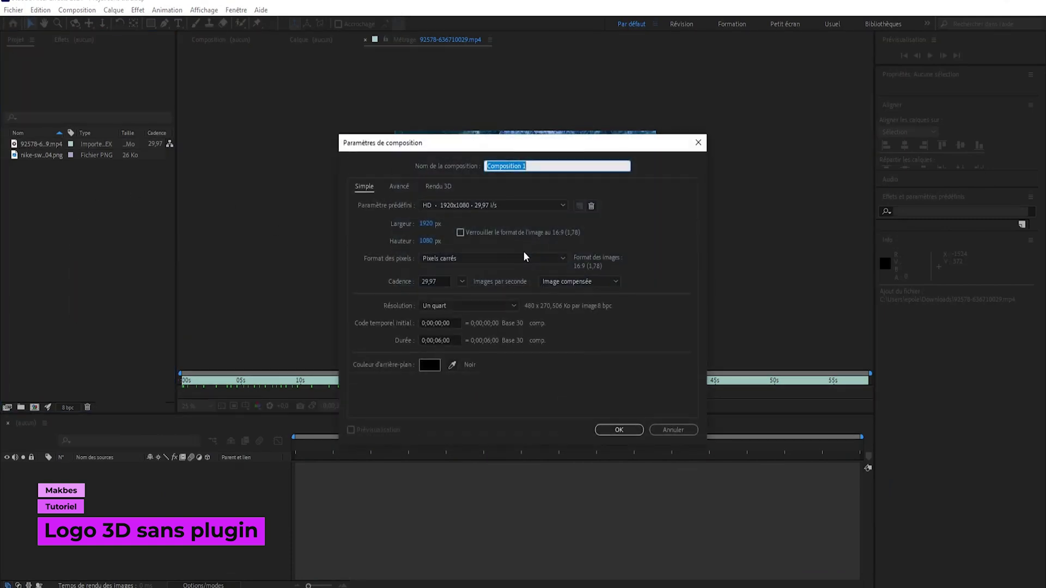
{"action": "type", "text": "3d logo nike"}
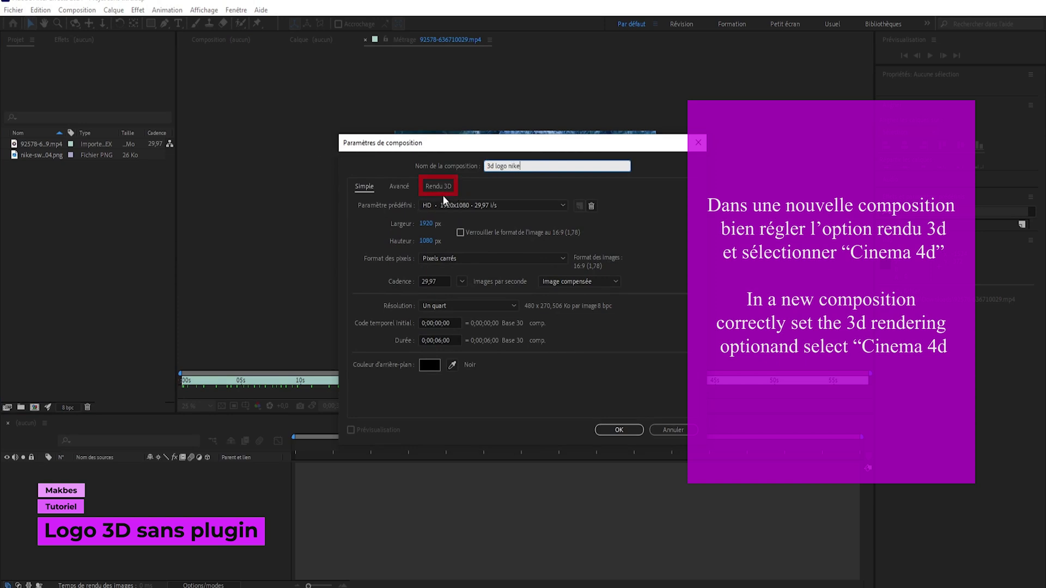
{"action": "left_click", "coordinate": [440, 186]}
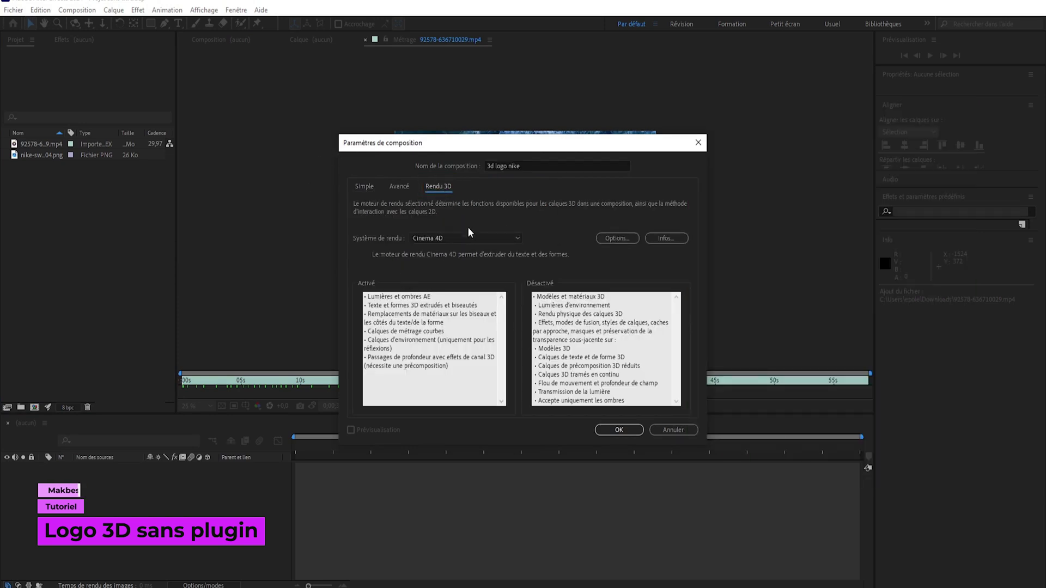
{"action": "left_click", "coordinate": [470, 235]}
{"action": "left_click", "coordinate": [435, 257]}
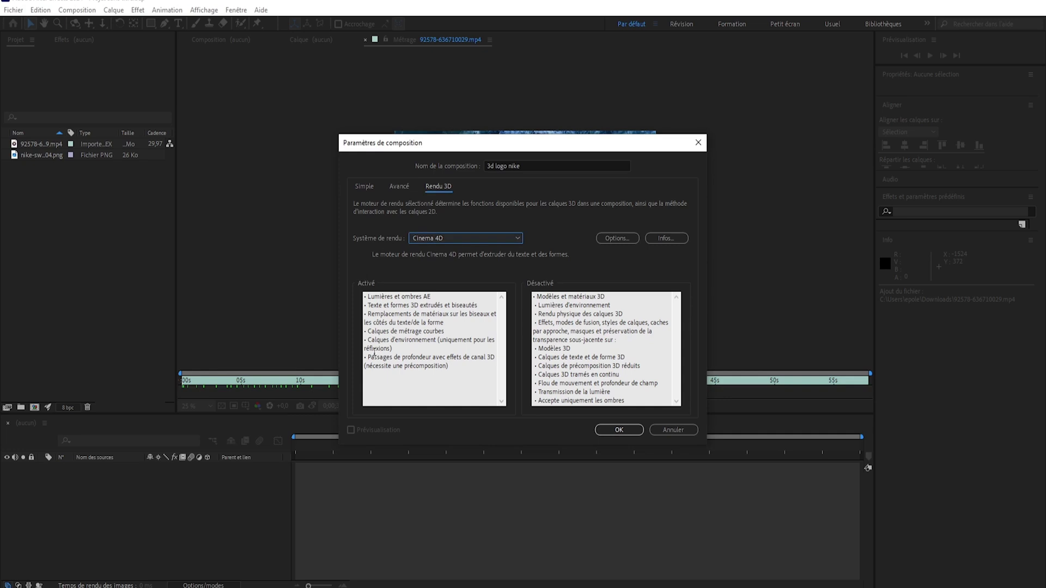
{"action": "left_click_drag", "start_coordinate": [369, 341], "coordinate": [447, 348]}
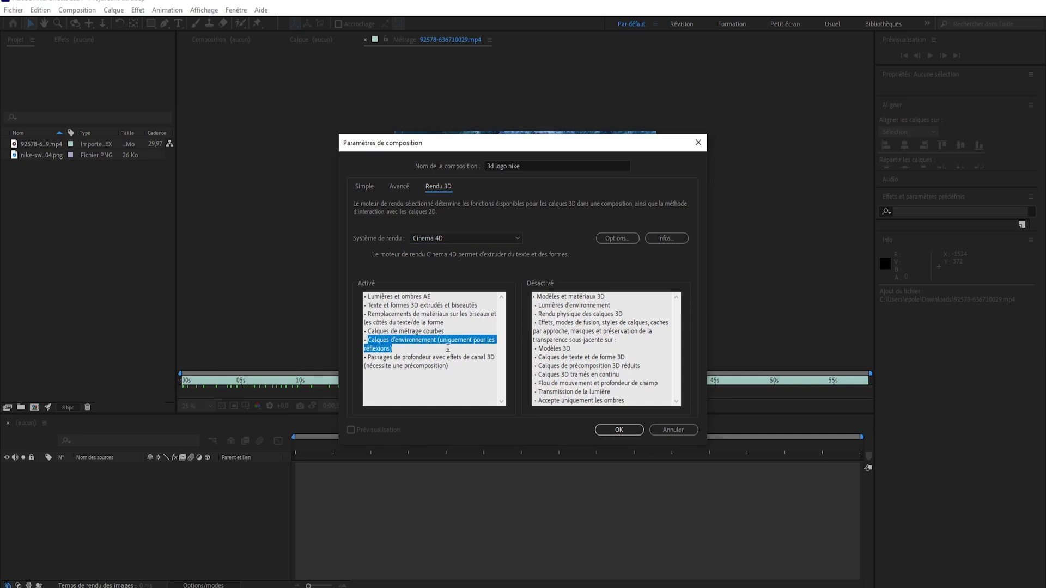
{"action": "left_click", "coordinate": [614, 430]}
- Add the swoosh PNG to the composition and scale it to 47%
{"action": "left_click_drag", "start_coordinate": [36, 166], "coordinate": [99, 518]}
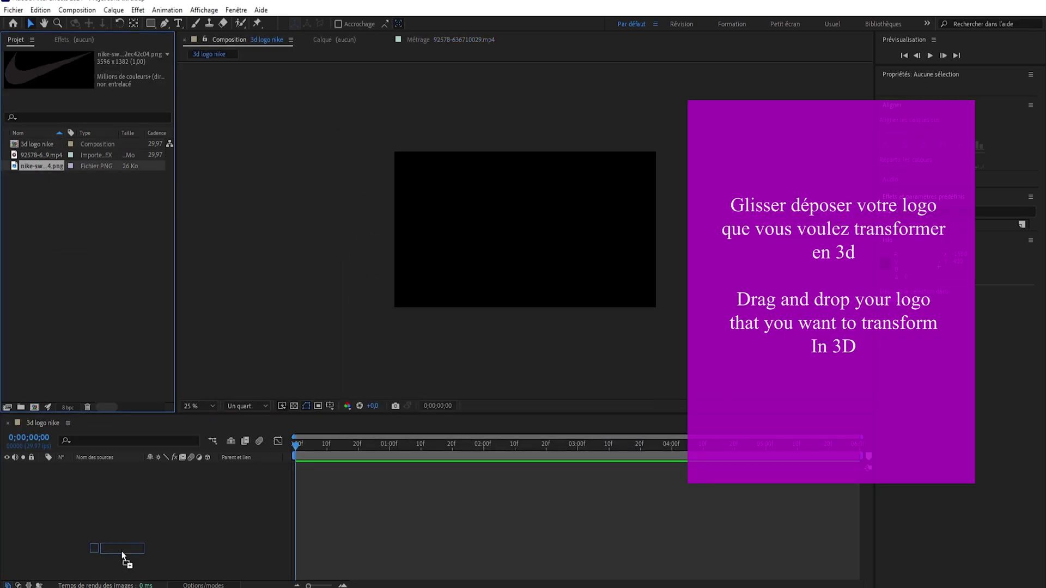
{"action": "left_click_drag", "start_coordinate": [278, 327], "coordinate": [147, 426]}
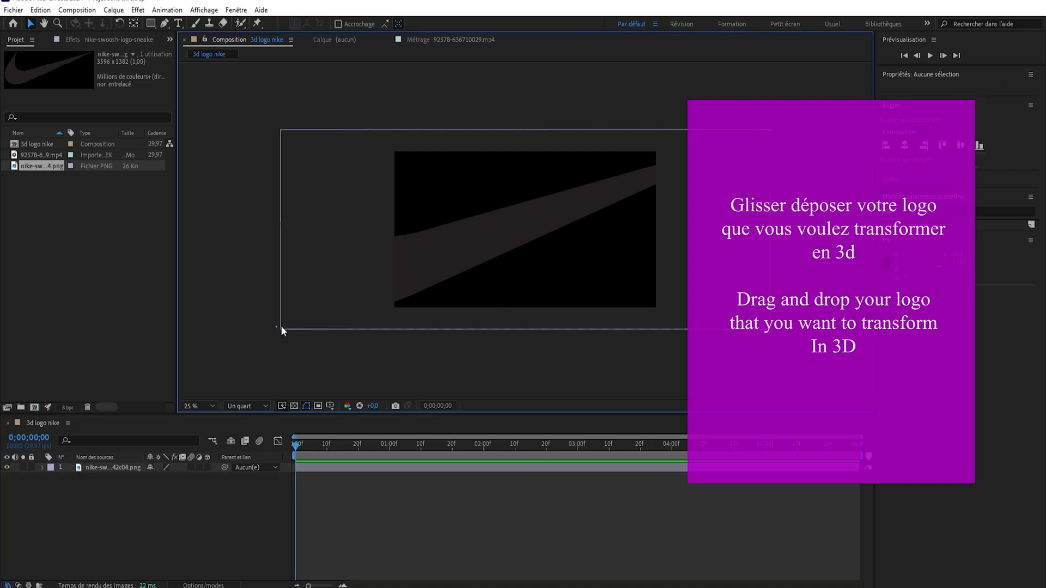
{"action": "key", "text": "s"}
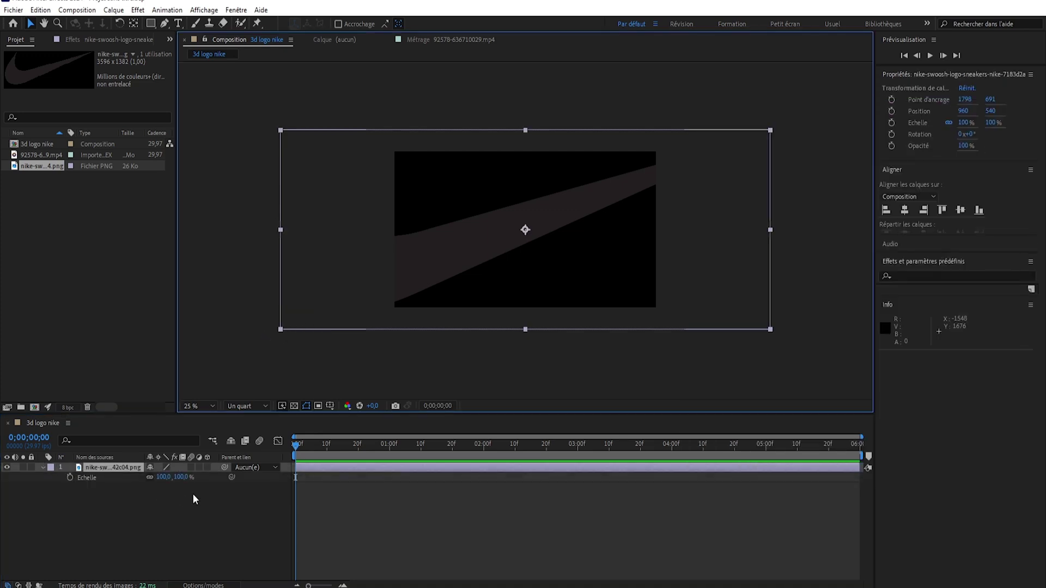
{"action": "left_click_drag", "start_coordinate": [162, 477], "coordinate": [113, 485]}
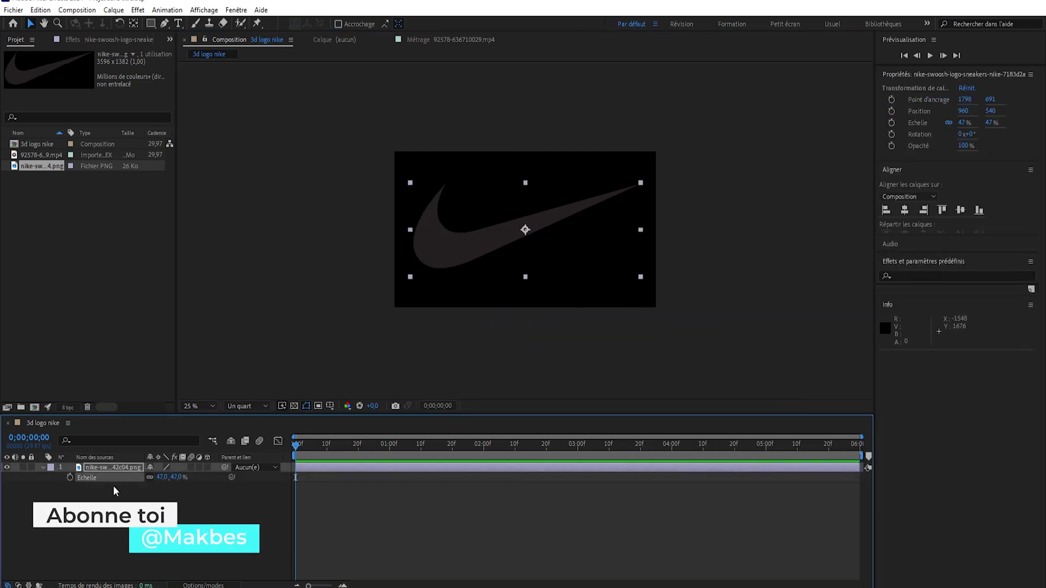
{"action": "left_click", "coordinate": [114, 10]}
- Auto-trace the swoosh into a new masked layer and zoom in to check the traced edge
{"action": "left_click", "coordinate": [147, 391]}
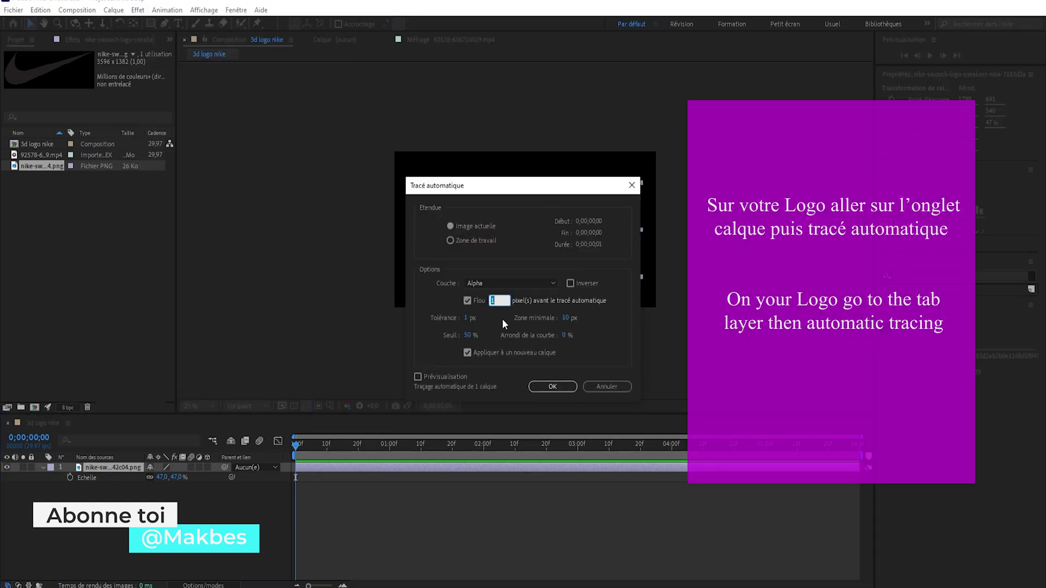
{"action": "left_click", "coordinate": [553, 387]}
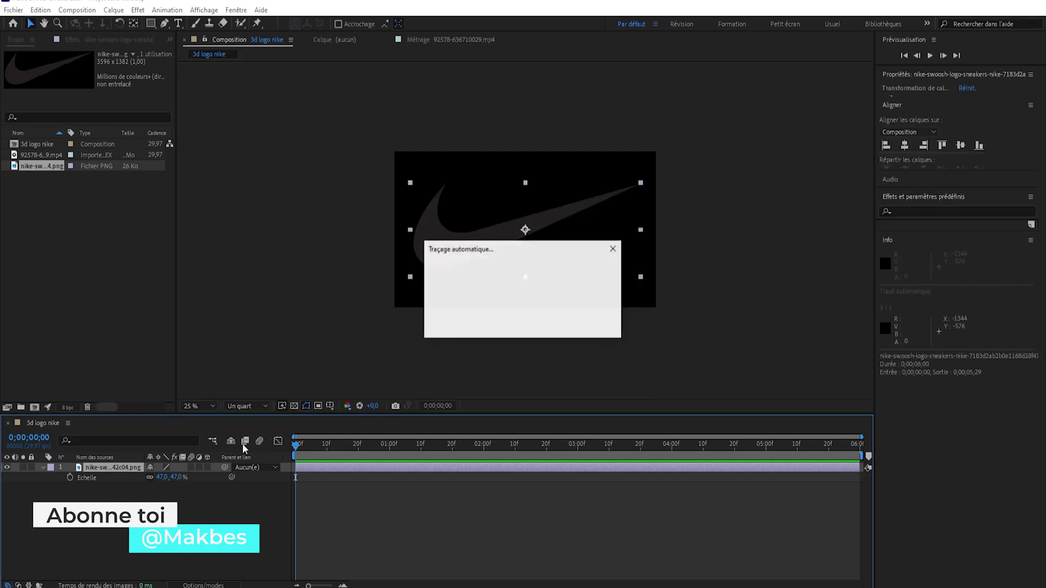
{"action": "left_click", "coordinate": [98, 475]}
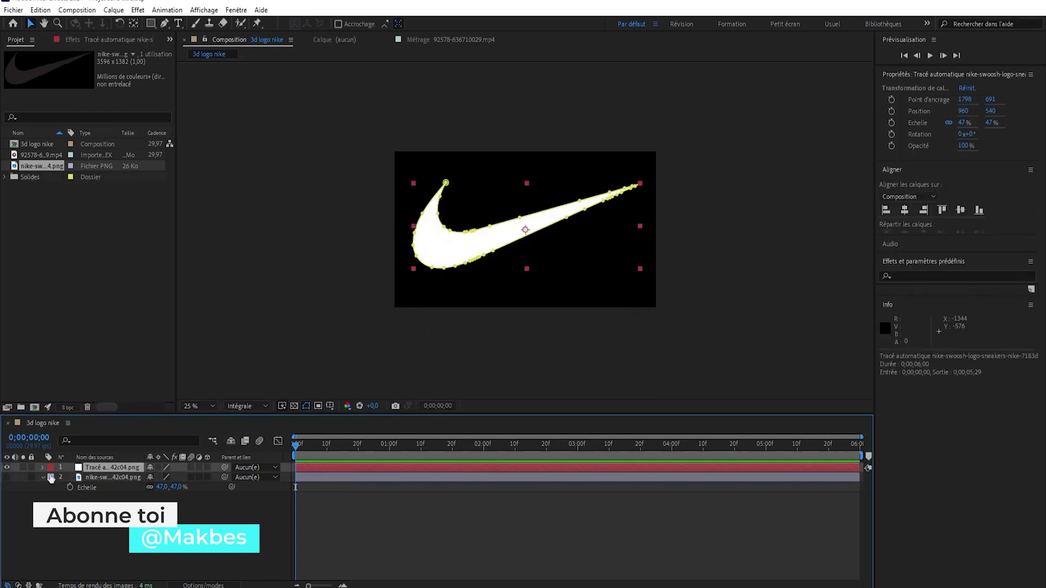
{"action": "scroll", "coordinate": [525, 230], "scroll_direction": "up", "scroll_amount": 5}
{"action": "left_click_drag", "start_coordinate": [454, 254], "coordinate": [591, 420]}
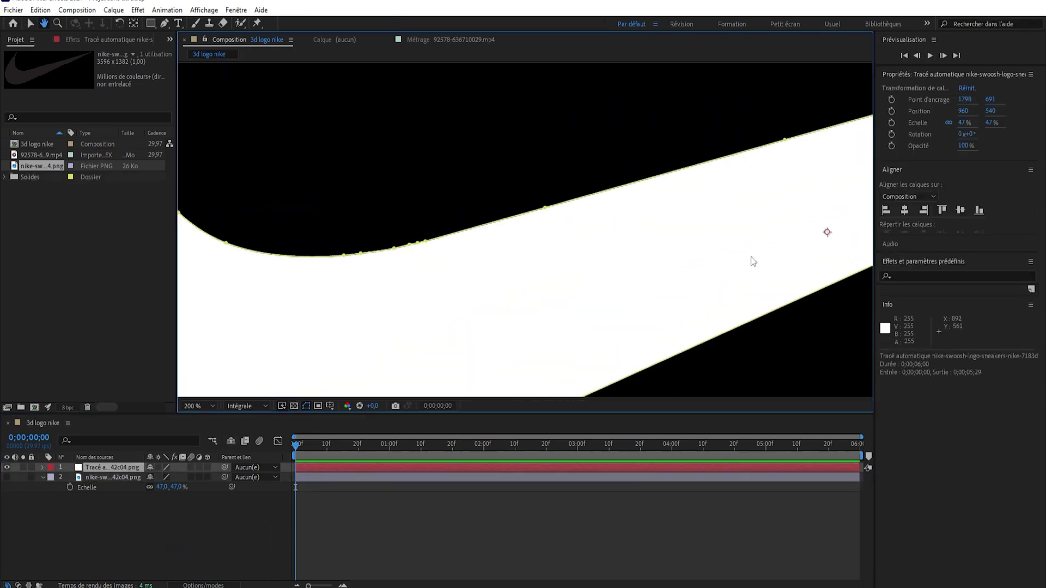
{"action": "scroll", "coordinate": [587, 311], "scroll_direction": "down", "scroll_amount": 10}
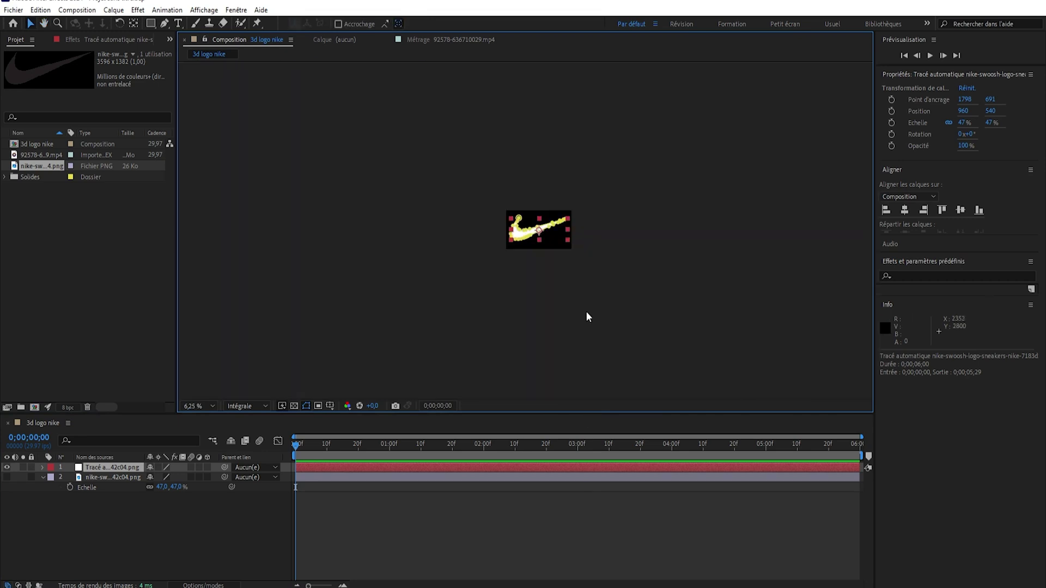
{"action": "scroll", "coordinate": [584, 309], "scroll_direction": "up", "scroll_amount": 2}
{"action": "scroll", "coordinate": [584, 309], "scroll_direction": "up", "scroll_amount": 4}
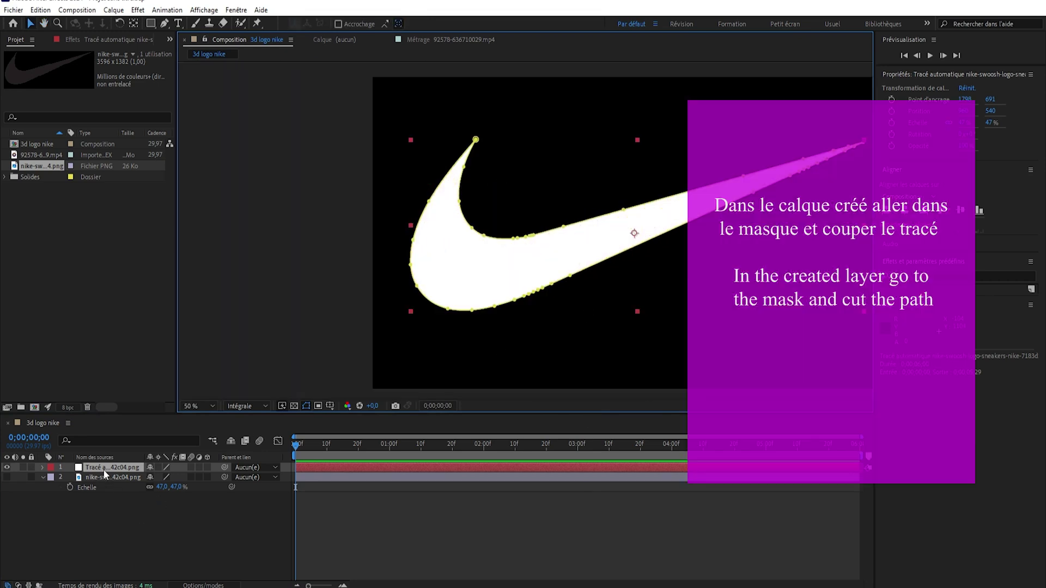
- Cut the Masque 1 path from the traced layer with Ctrl+X
{"action": "left_click", "coordinate": [42, 468]}
{"action": "left_click", "coordinate": [51, 479]}
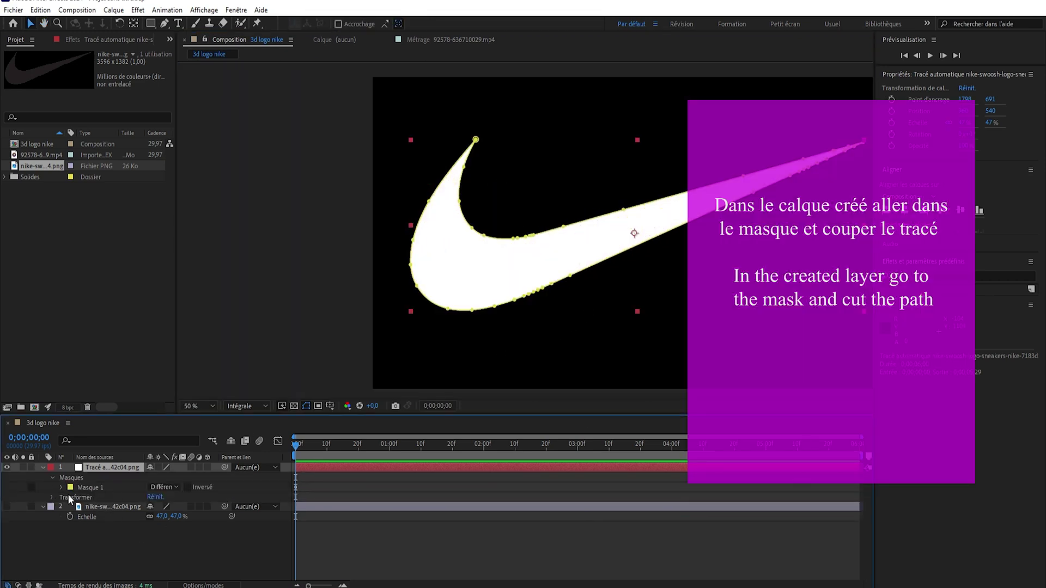
{"action": "left_click", "coordinate": [62, 488]}
{"action": "left_click", "coordinate": [108, 497]}
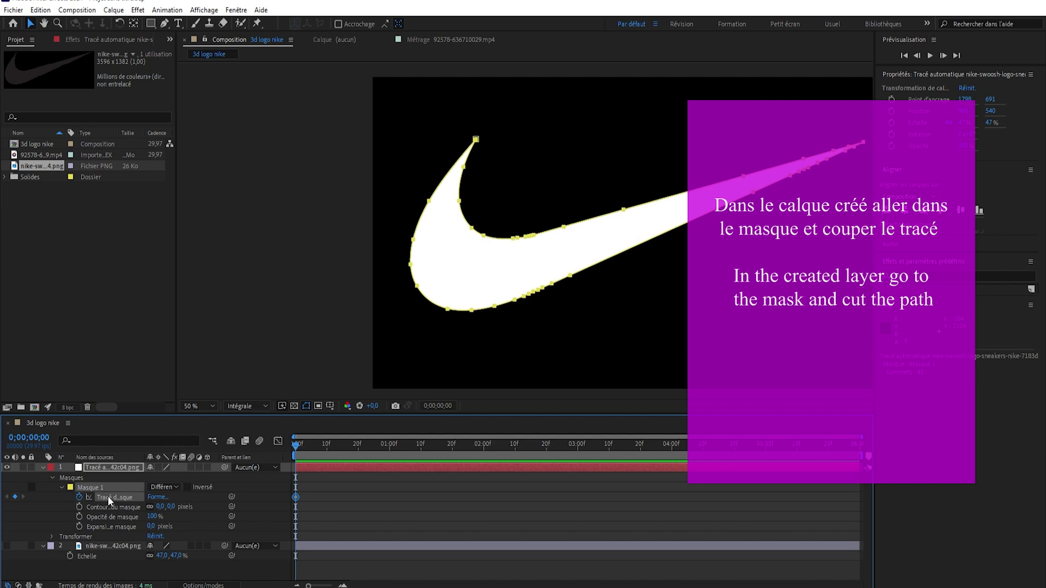
{"action": "key", "text": "ctrl+x"}
- Add a new shape layer with a path and paste the swoosh outline into it
{"action": "right_click", "coordinate": [108, 566]}
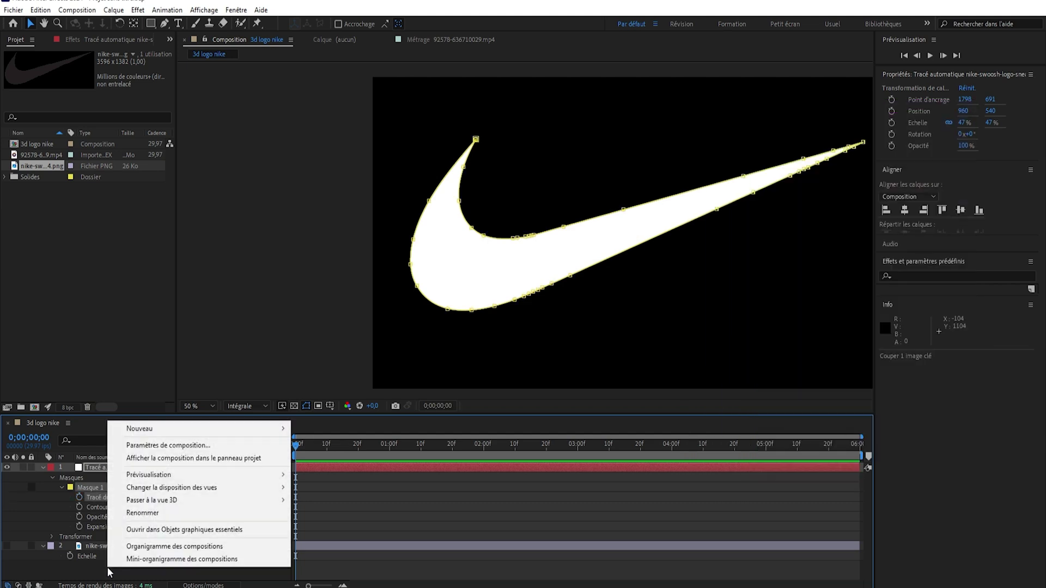
{"action": "mouse_move", "coordinate": [233, 427]}
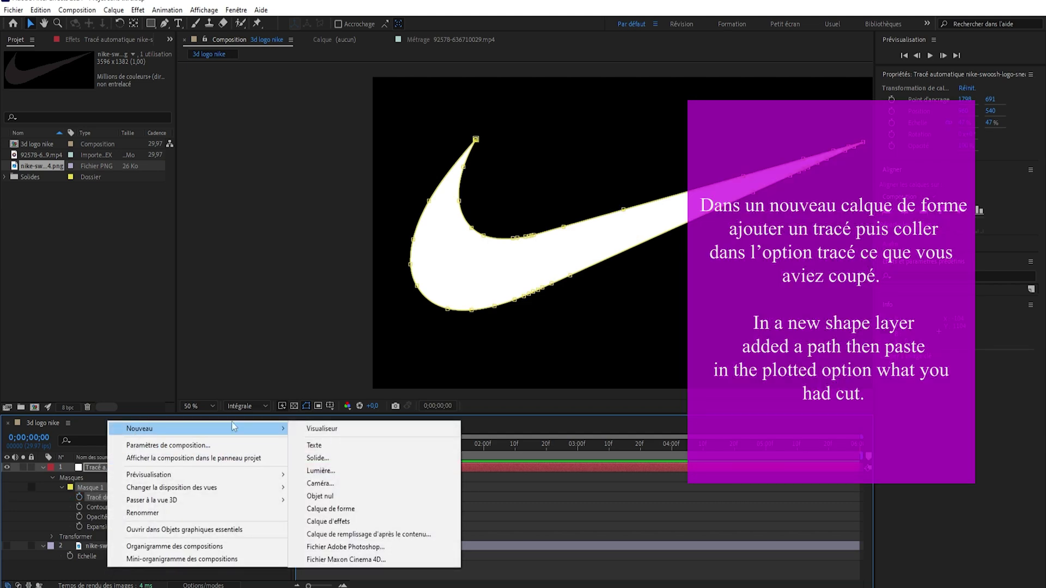
{"action": "left_click", "coordinate": [362, 511]}
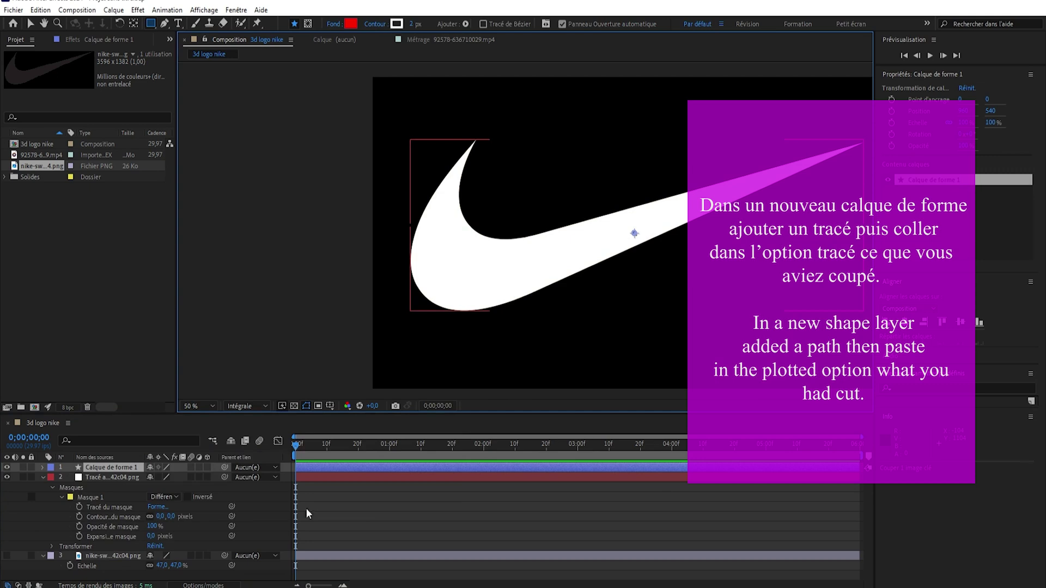
{"action": "left_click", "coordinate": [42, 467]}
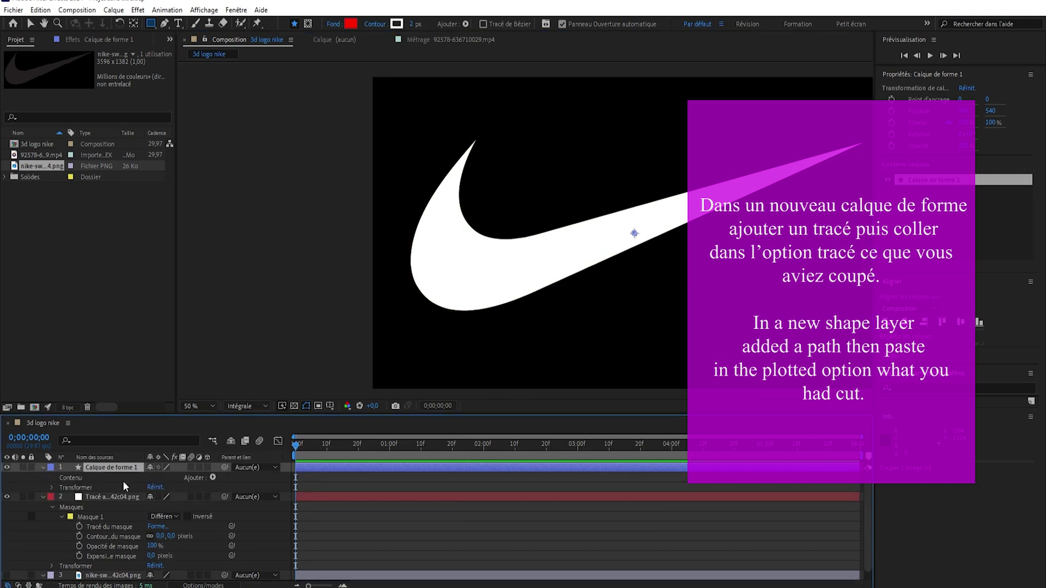
{"action": "left_click", "coordinate": [212, 479]}
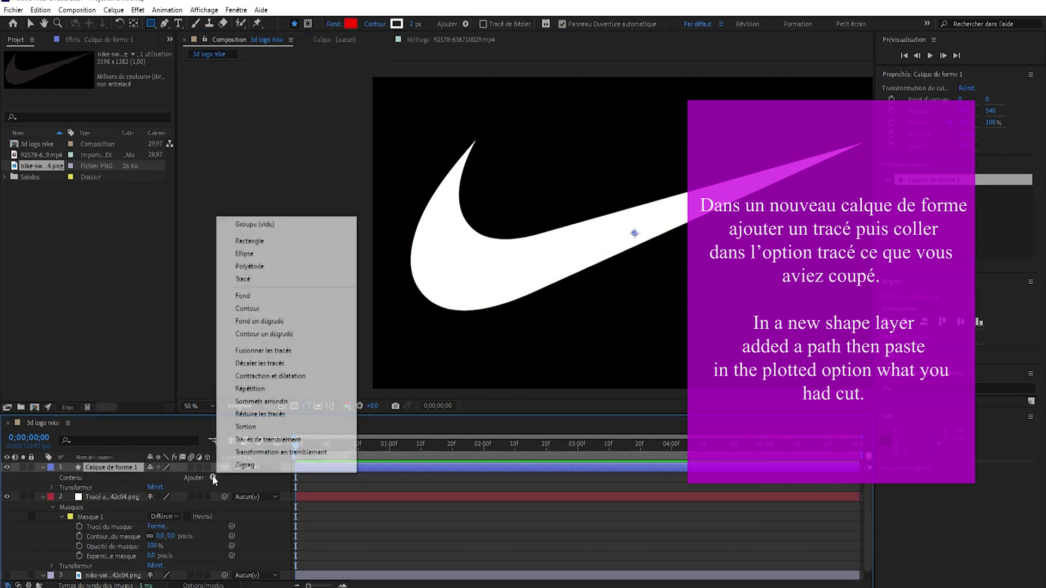
{"action": "left_click", "coordinate": [242, 280]}
{"action": "left_click", "coordinate": [61, 489]}
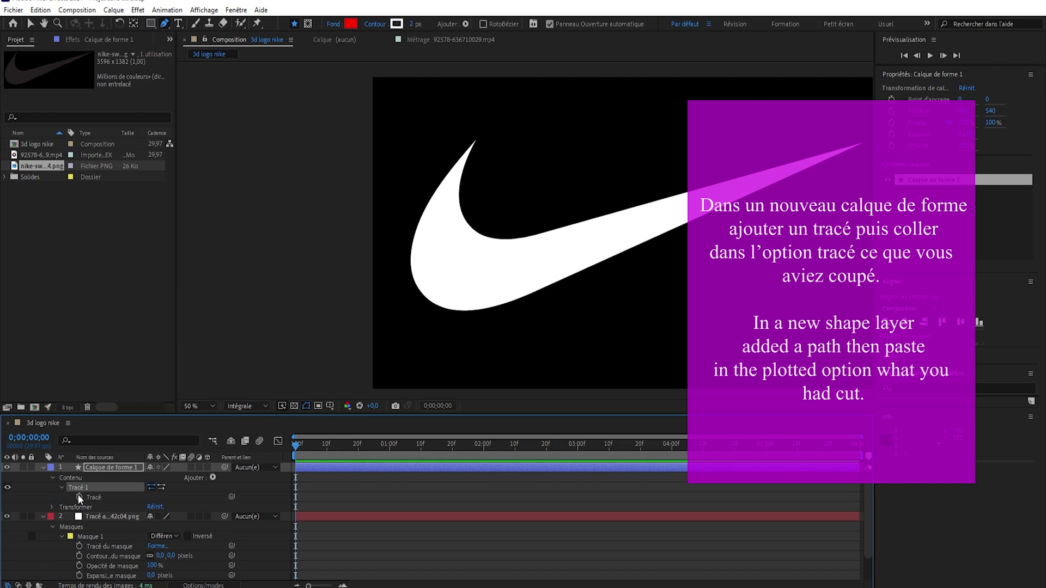
{"action": "key", "text": "ctrl+v"}
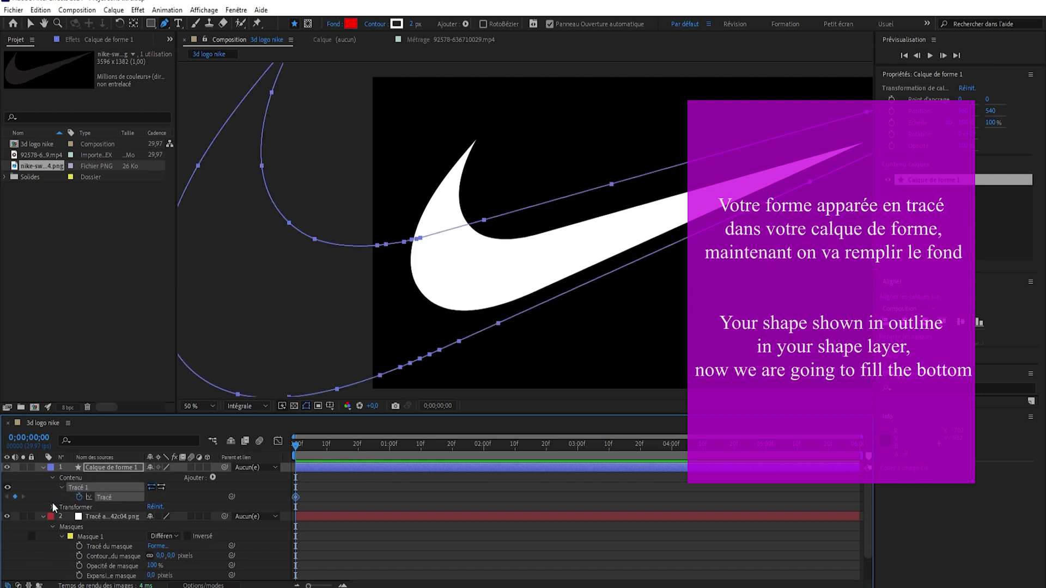
- Hide the traced layer and scale the shape layer to 44%
{"action": "left_click", "coordinate": [7, 516]}
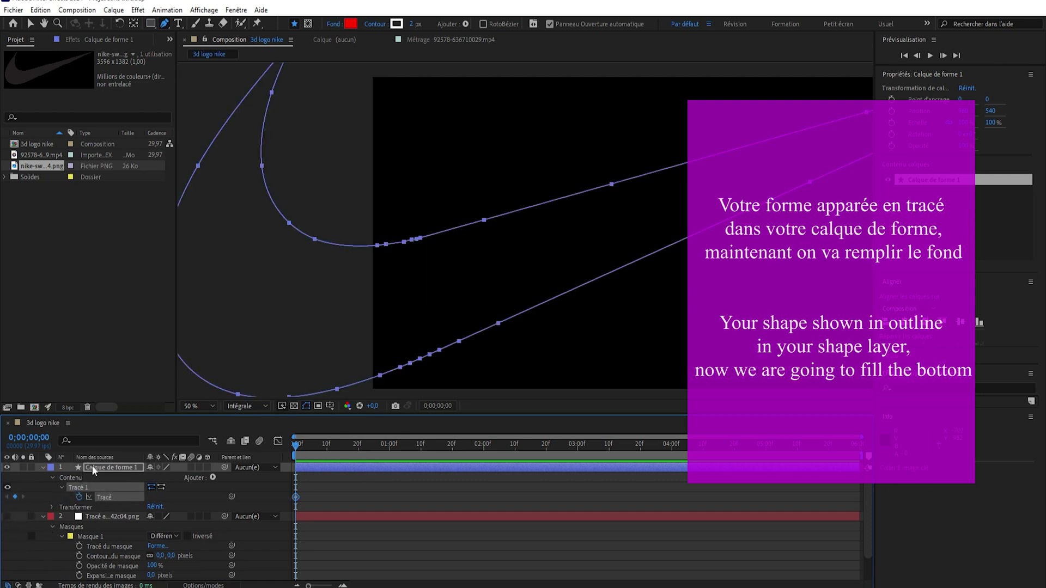
{"action": "left_click", "coordinate": [94, 467]}
{"action": "key", "text": "s"}
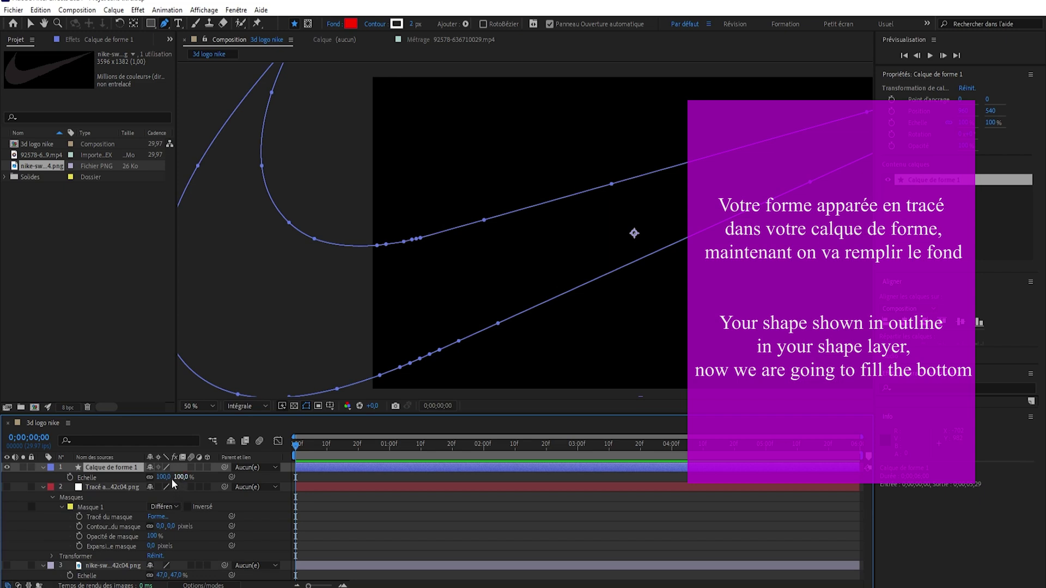
{"action": "left_click_drag", "start_coordinate": [171, 479], "coordinate": [162, 488]}
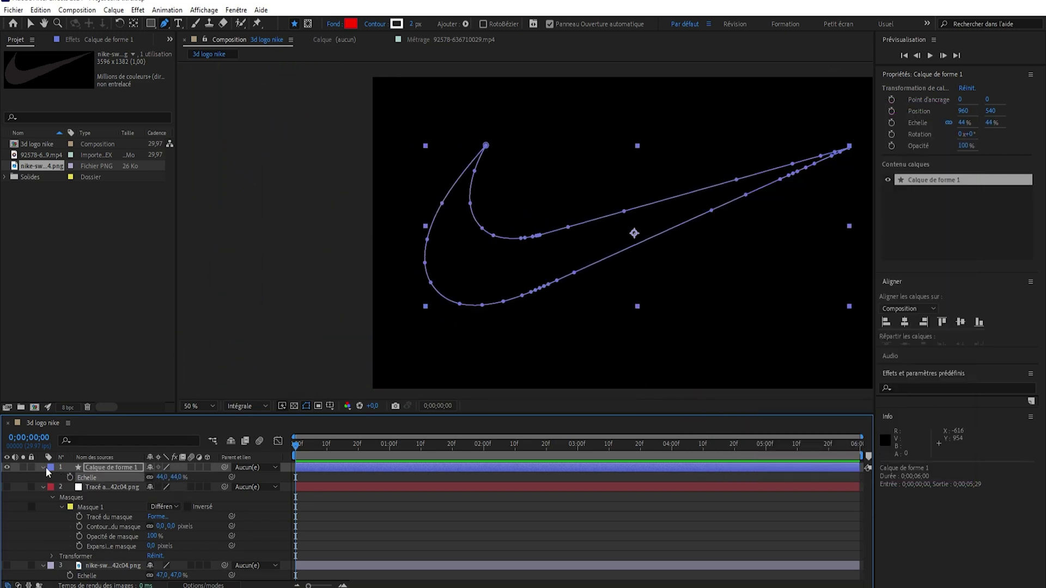
- Add a Fill to the swoosh shape and change its colour from red to a light purple
{"action": "left_click", "coordinate": [44, 467]}
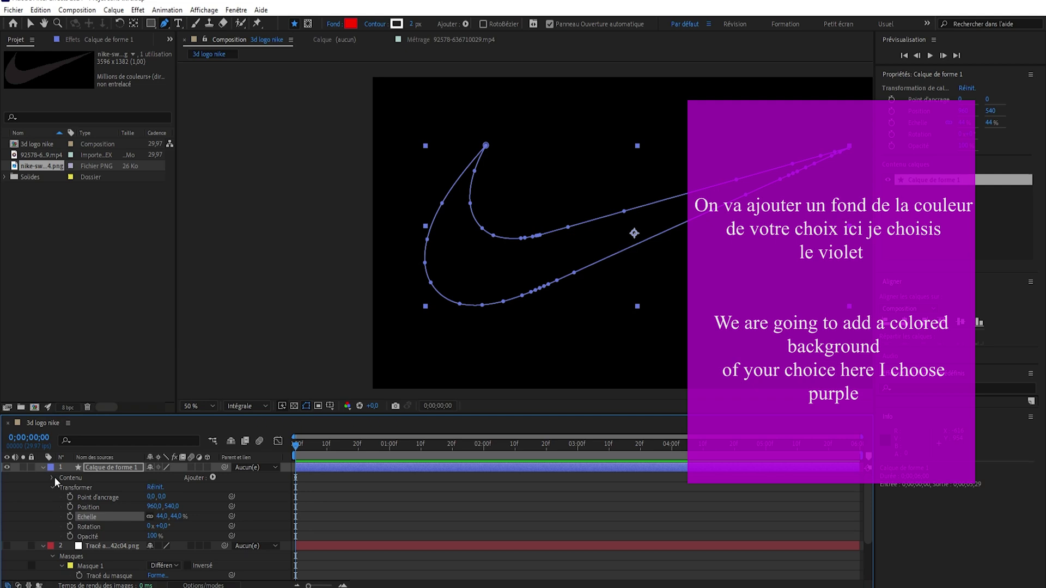
{"action": "left_click", "coordinate": [52, 478]}
{"action": "left_click", "coordinate": [212, 477]}
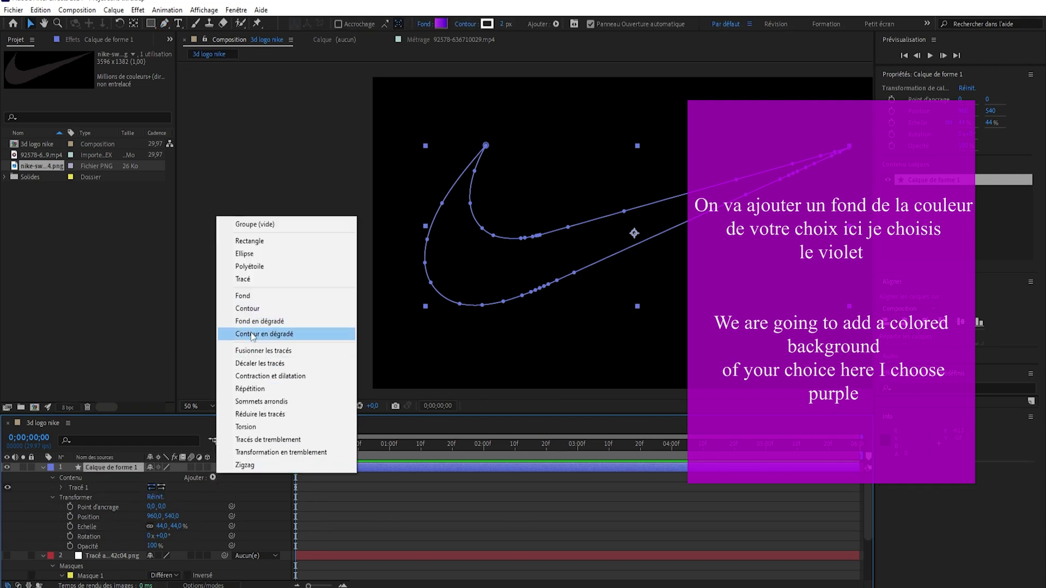
{"action": "left_click", "coordinate": [243, 296]}
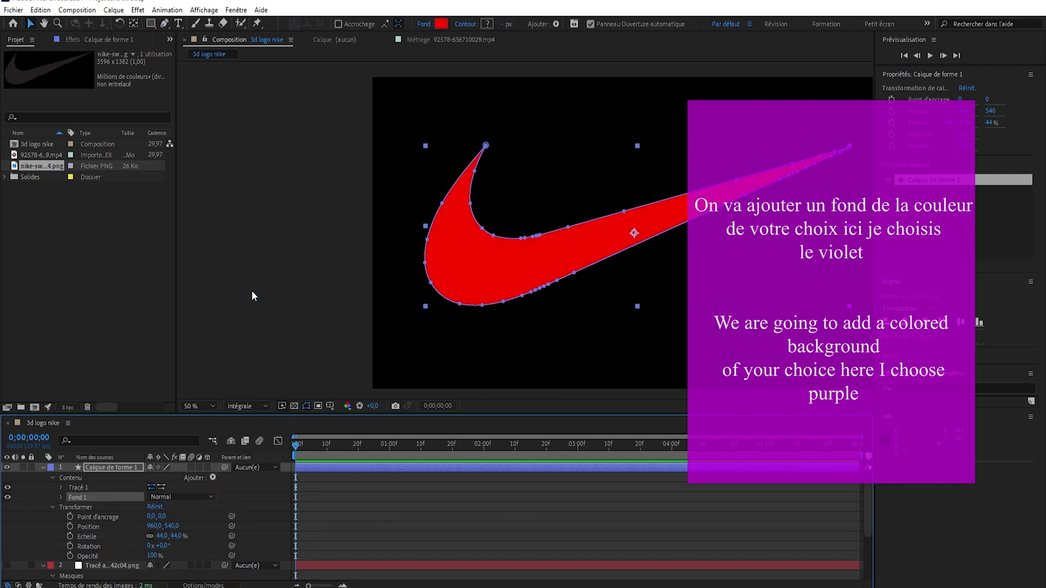
{"action": "left_click", "coordinate": [61, 497]}
{"action": "left_click", "coordinate": [153, 527]}
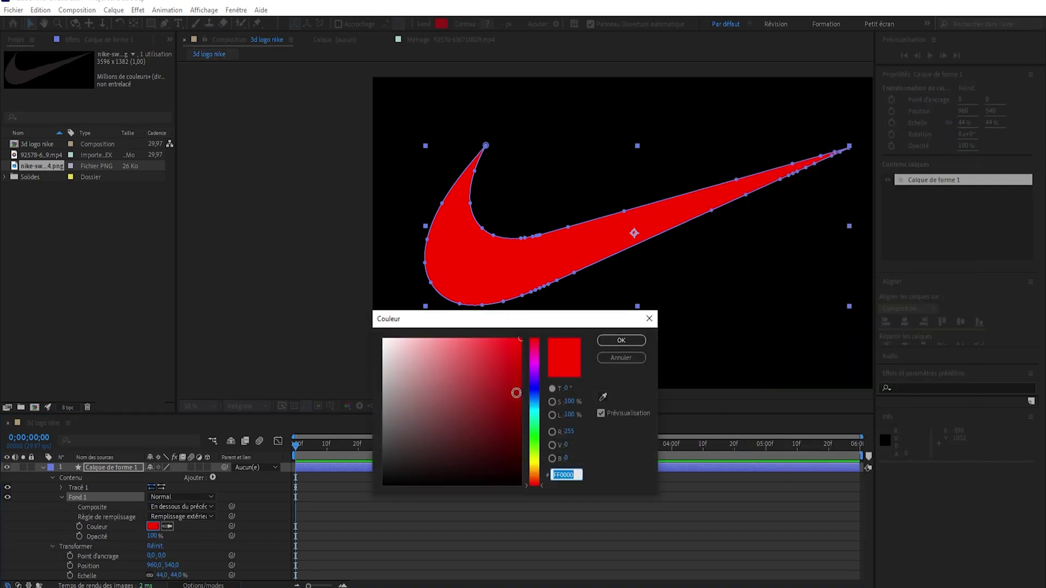
{"action": "left_click", "coordinate": [535, 371]}
{"action": "mouse_move", "coordinate": [511, 345]}
{"action": "left_mouse_down"}
{"action": "mouse_move", "coordinate": [495, 343]}
{"action": "mouse_move", "coordinate": [499, 350]}
{"action": "left_mouse_up"}
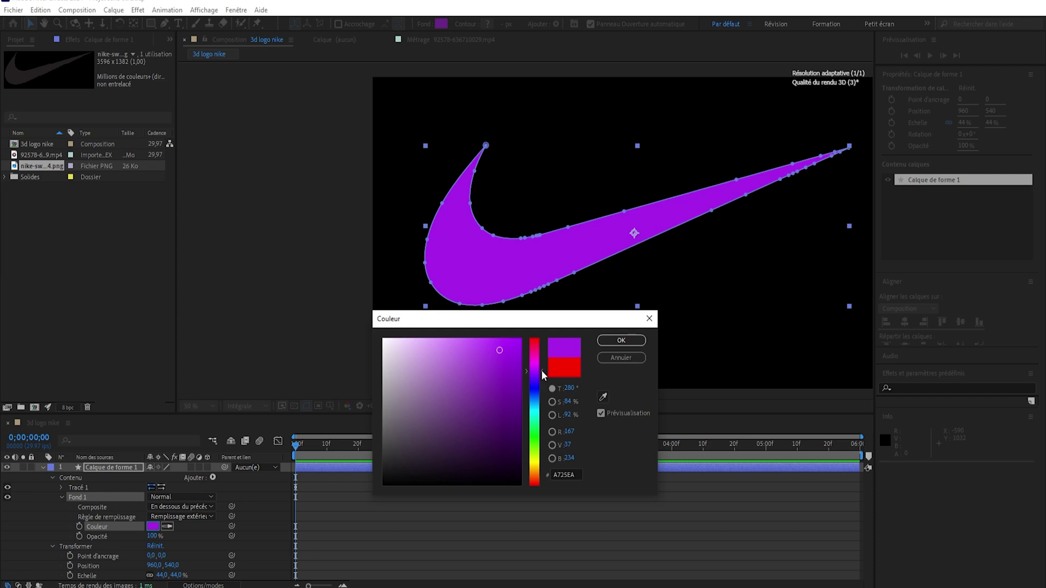
{"action": "left_click", "coordinate": [622, 341]}
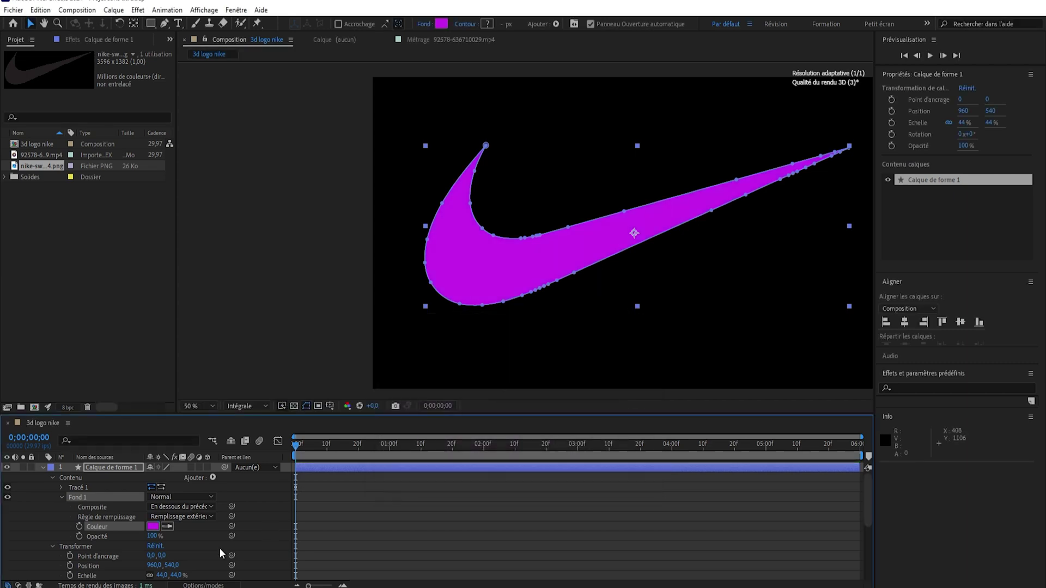
{"action": "left_click", "coordinate": [61, 498]}
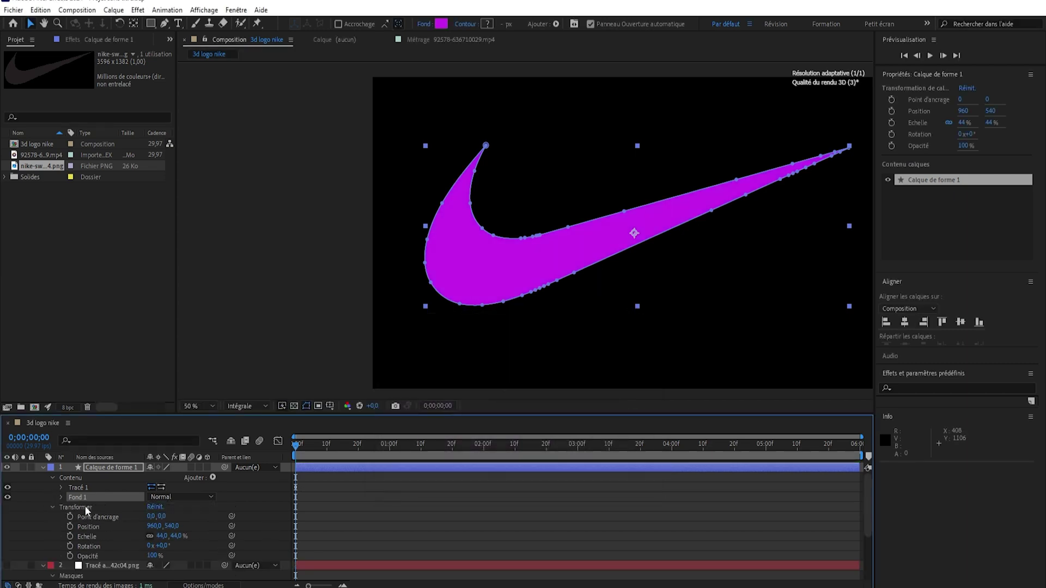
- Enable the 3D Layer switch on Calque de forme 1, collapsing Contenu and Transformer
{"action": "left_click", "coordinate": [42, 467]}
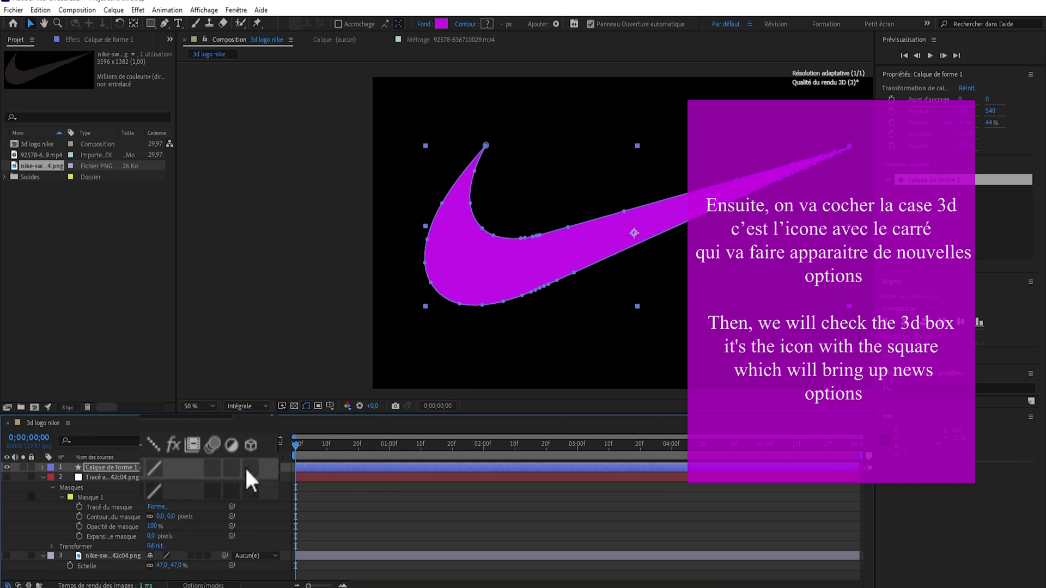
{"action": "left_click", "coordinate": [207, 468]}
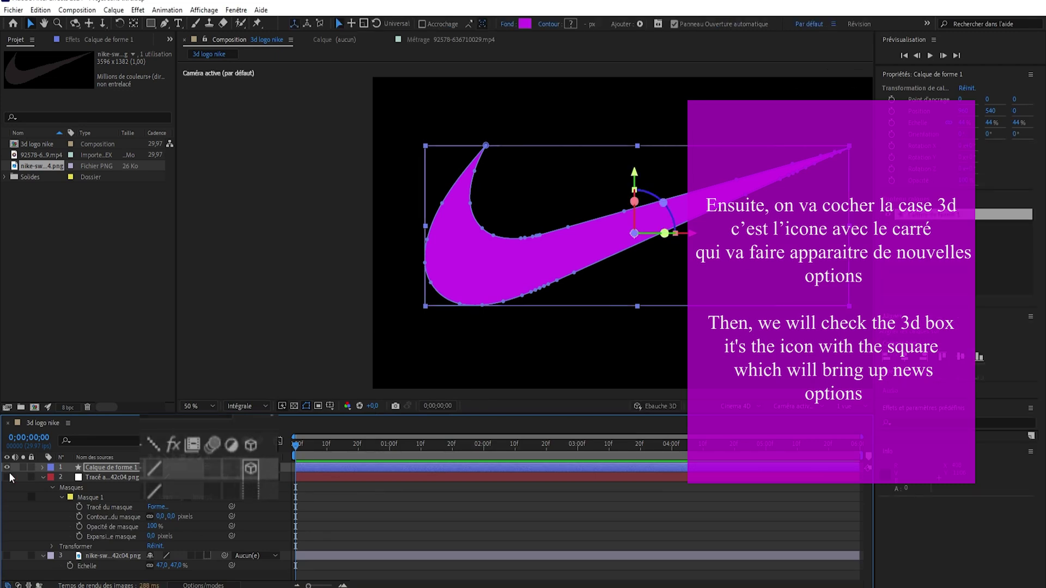
{"action": "left_click", "coordinate": [43, 467]}
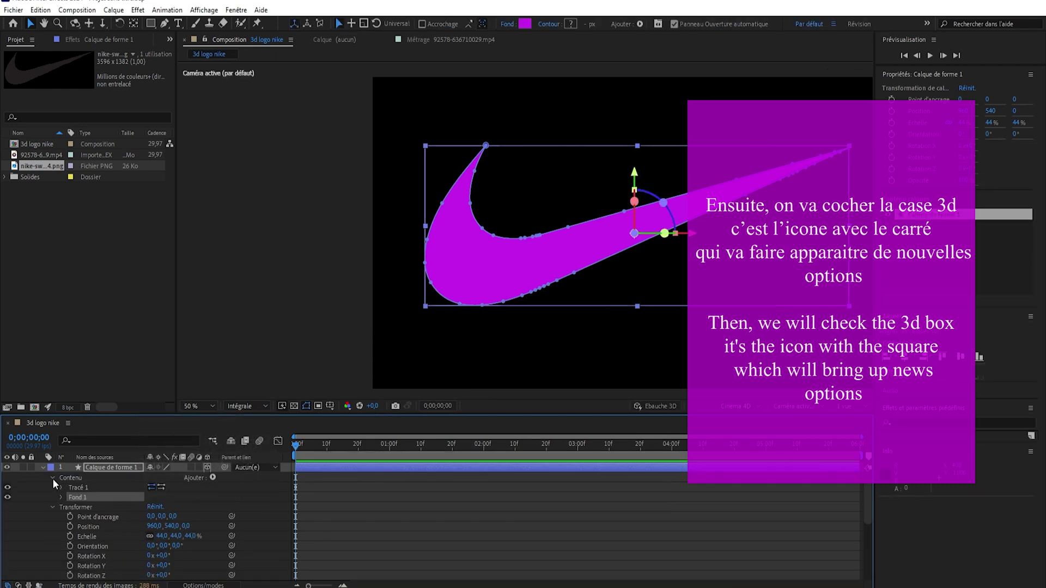
{"action": "left_click", "coordinate": [53, 477]}
{"action": "left_click", "coordinate": [52, 487]}
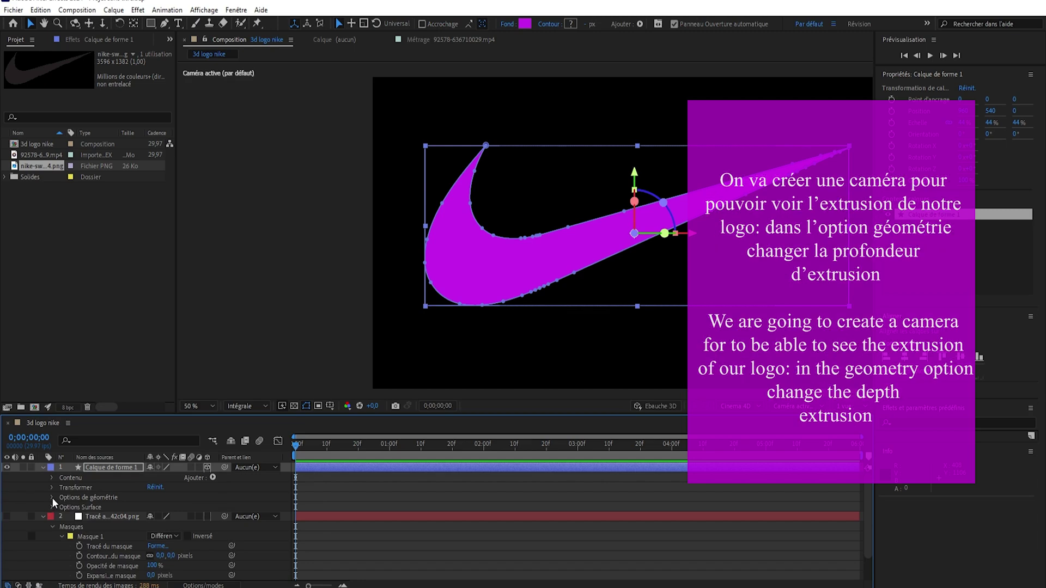
- Expand the geometry options and add a new camera layer, Camera 1
{"action": "left_click", "coordinate": [52, 498]}
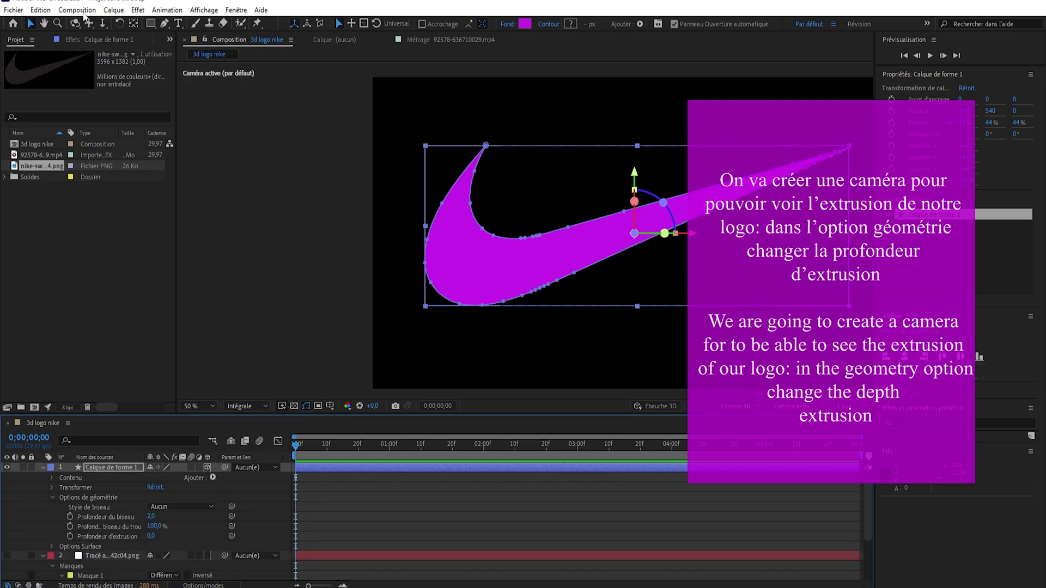
{"action": "left_click", "coordinate": [113, 10]}
{"action": "mouse_move", "coordinate": [164, 22]}
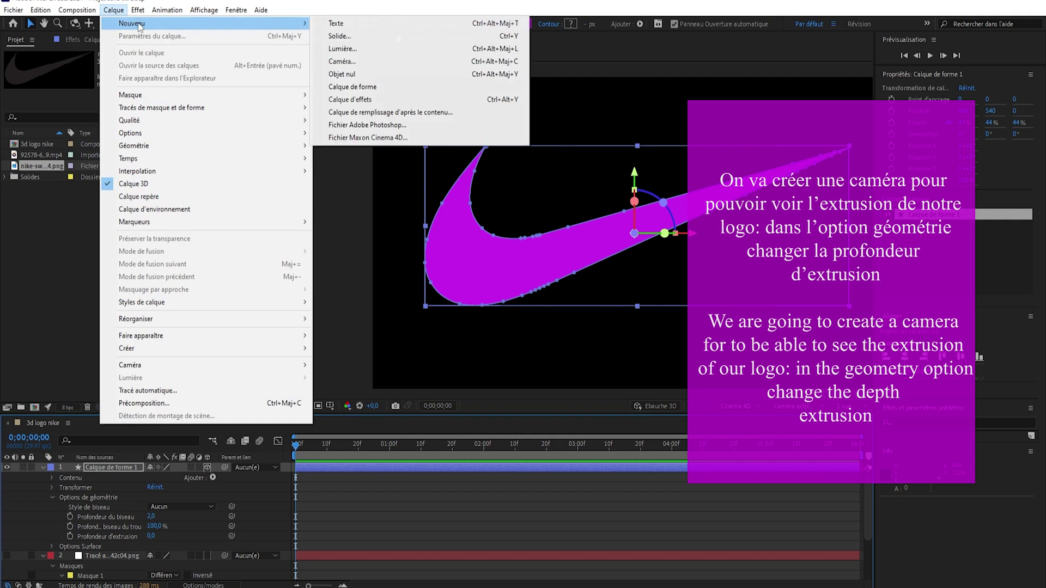
{"action": "left_click", "coordinate": [341, 61]}
{"action": "left_click", "coordinate": [635, 421]}
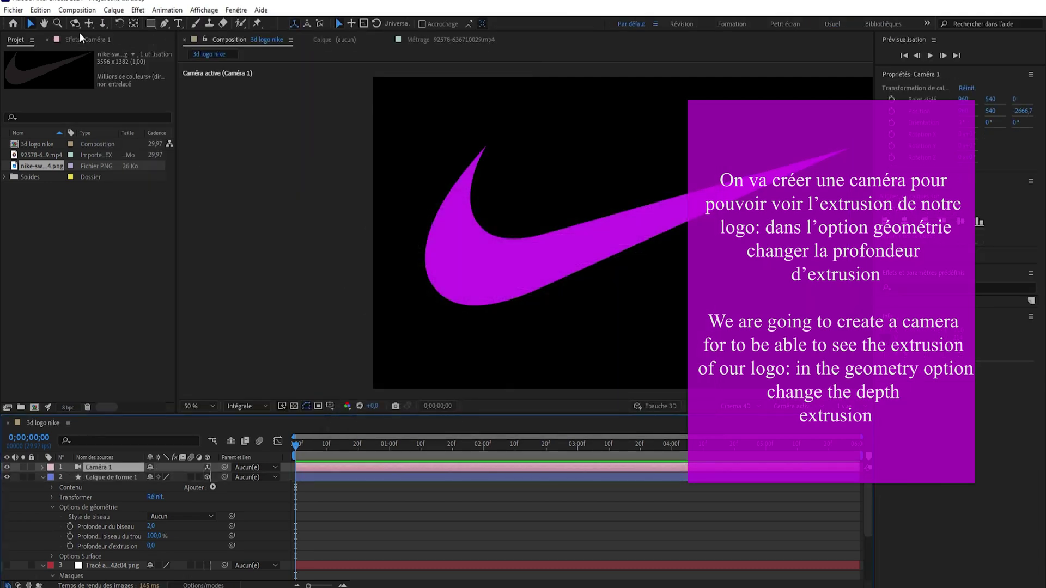
- Orbit the camera to an angled view and set the extrusion depth to 230
{"action": "left_click", "coordinate": [75, 23]}
{"action": "left_click_drag", "start_coordinate": [544, 327], "coordinate": [518, 350]}
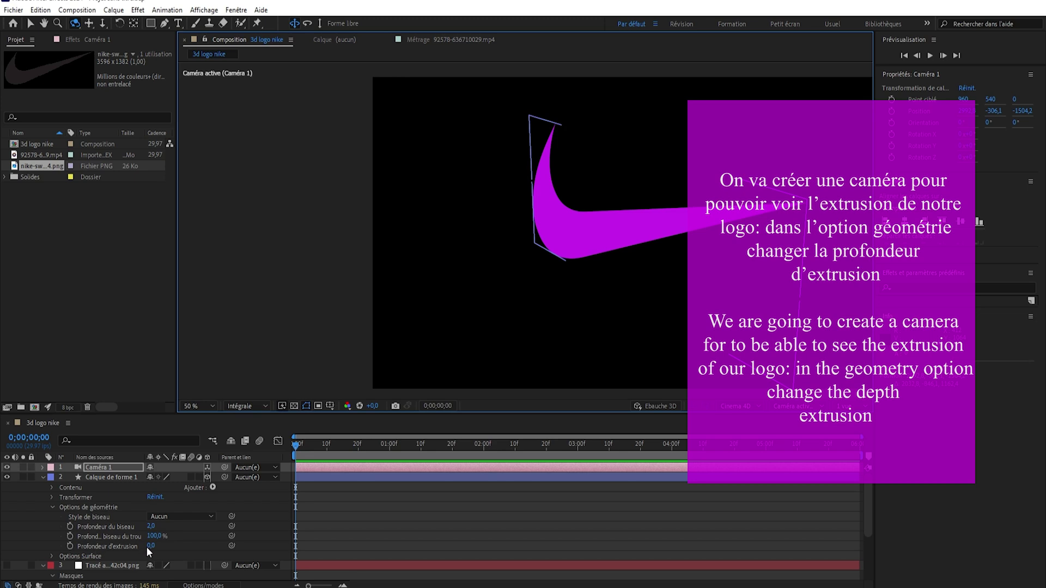
{"action": "left_click_drag", "start_coordinate": [148, 546], "coordinate": [275, 547]}
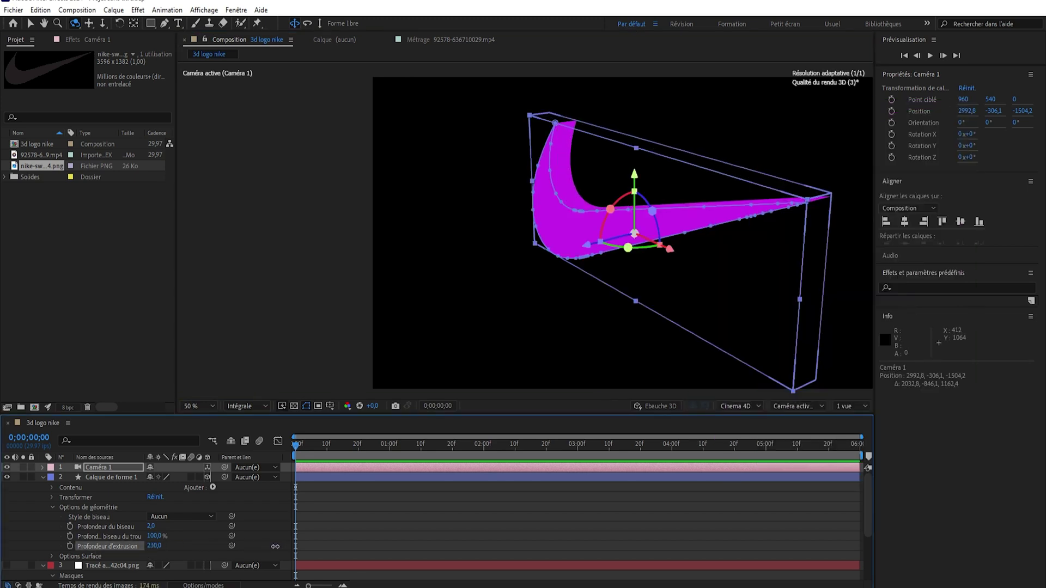
- Set the bevel style to Angulaire after trying Concave and Convexe, and raise bevel depth to 3.1
{"action": "left_click", "coordinate": [180, 517]}
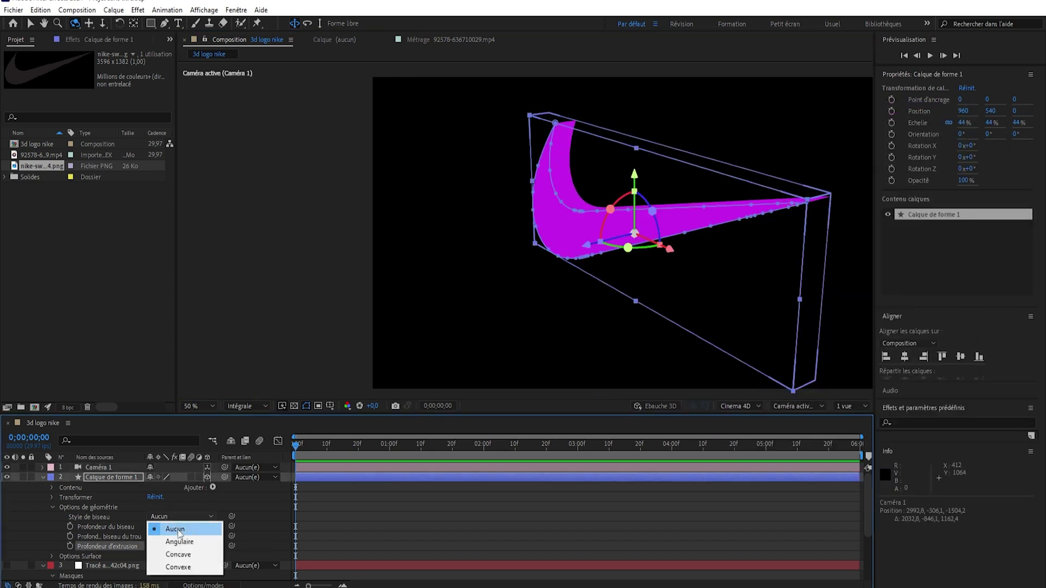
{"action": "left_click", "coordinate": [180, 554]}
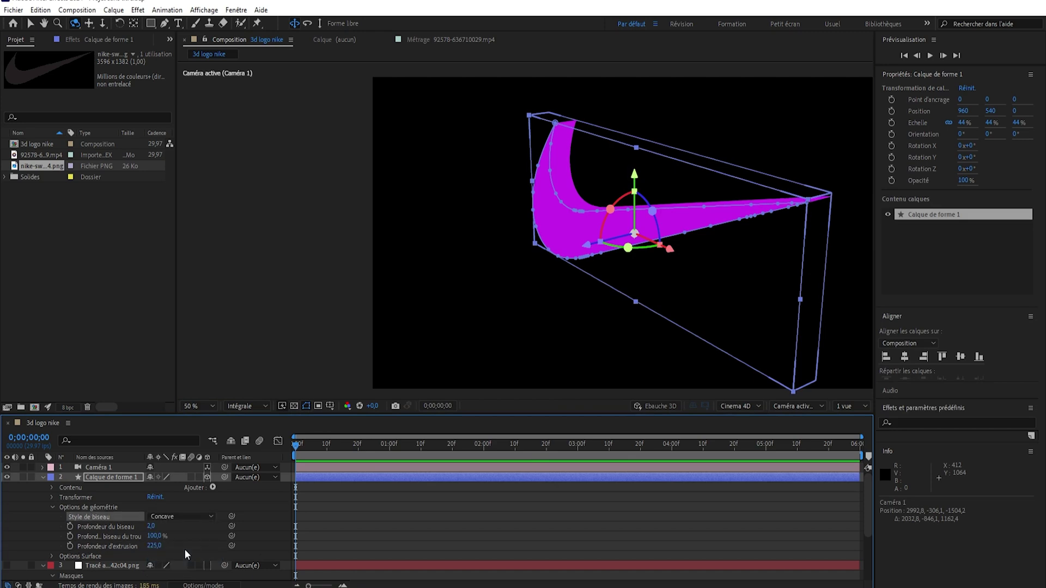
{"action": "left_click", "coordinate": [180, 517]}
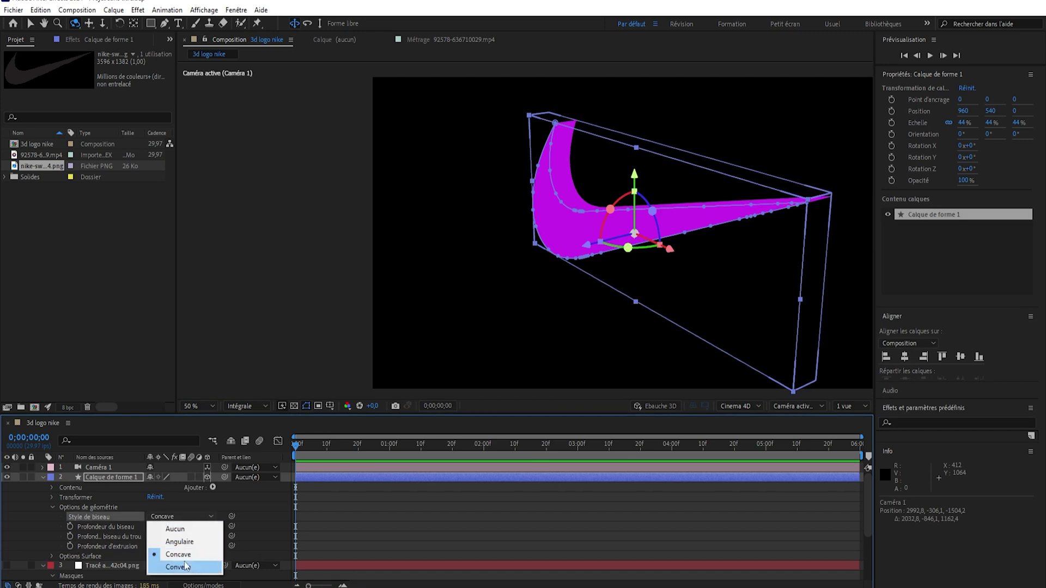
{"action": "left_click", "coordinate": [185, 567]}
{"action": "left_click", "coordinate": [180, 517]}
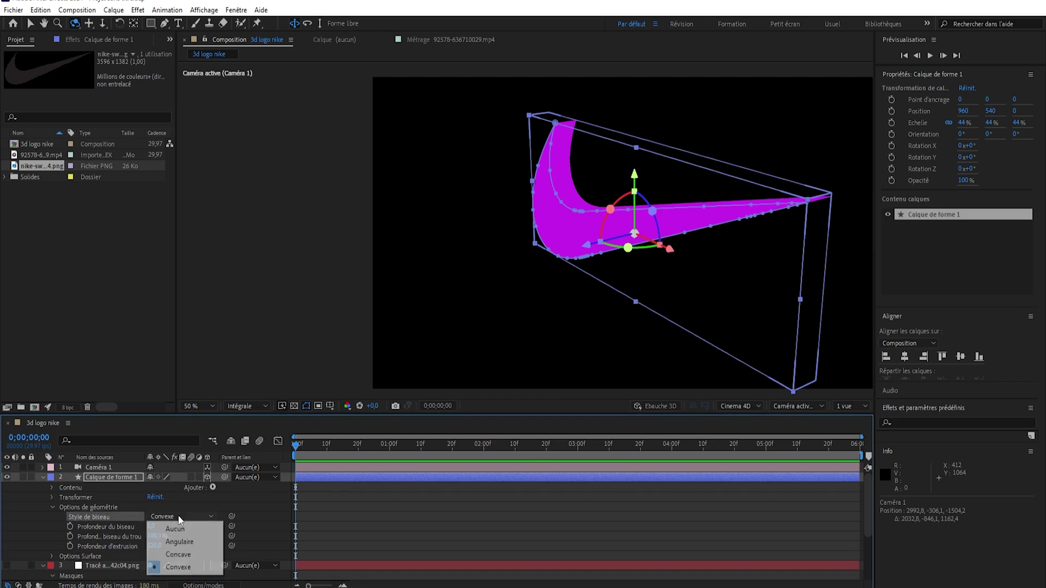
{"action": "left_click", "coordinate": [183, 543]}
{"action": "key", "text": "period"}
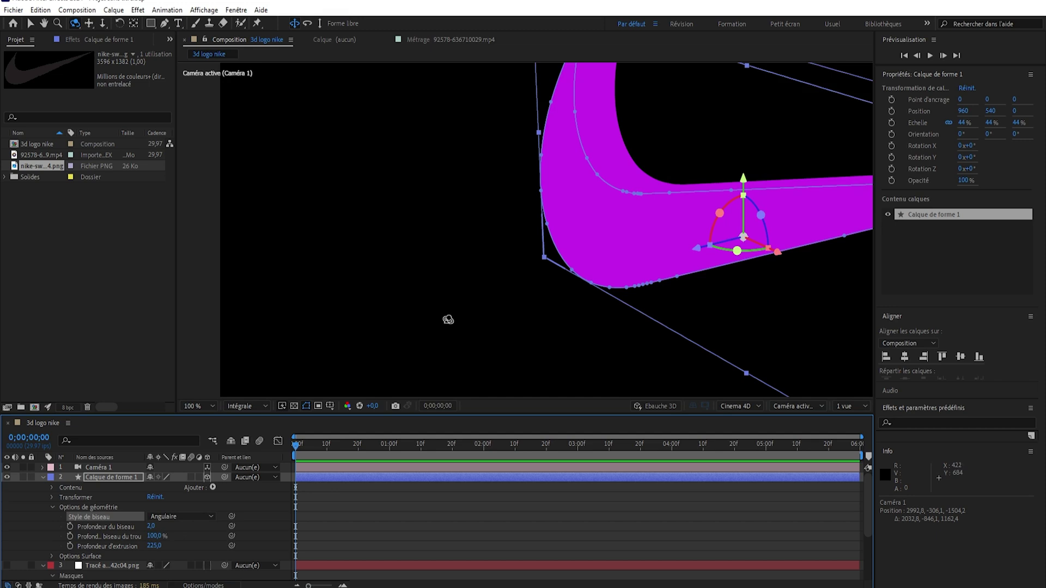
{"action": "mouse_move", "coordinate": [149, 527]}
{"action": "left_mouse_down"}
{"action": "mouse_move", "coordinate": [195, 528]}
{"action": "mouse_move", "coordinate": [168, 529]}
{"action": "left_mouse_up"}
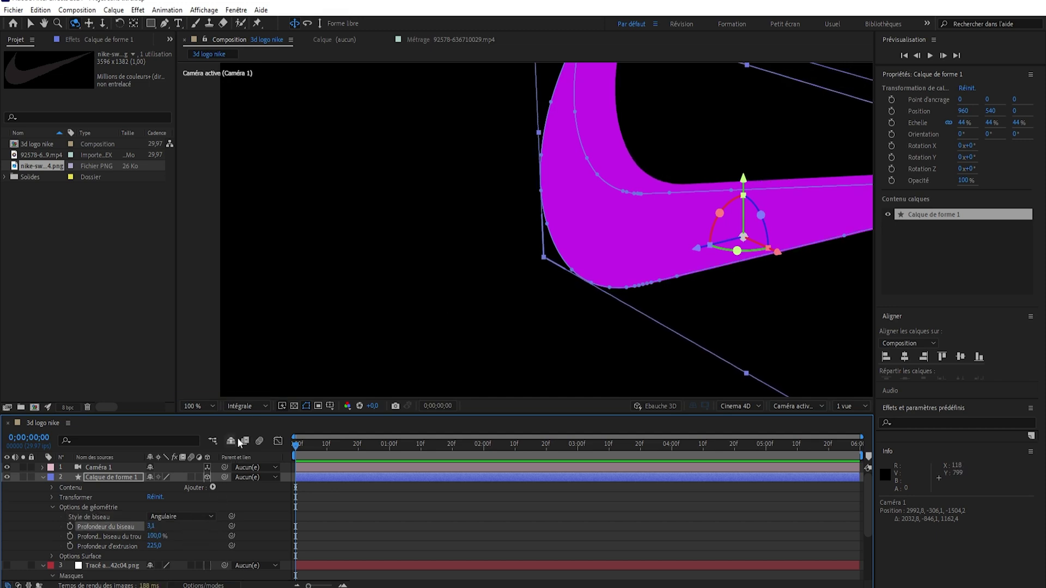
- Hide the camera and add a Parallel-type light layer
{"action": "left_click", "coordinate": [7, 468]}
{"action": "scroll", "coordinate": [314, 300], "scroll_direction": "down", "scroll_amount": 2}
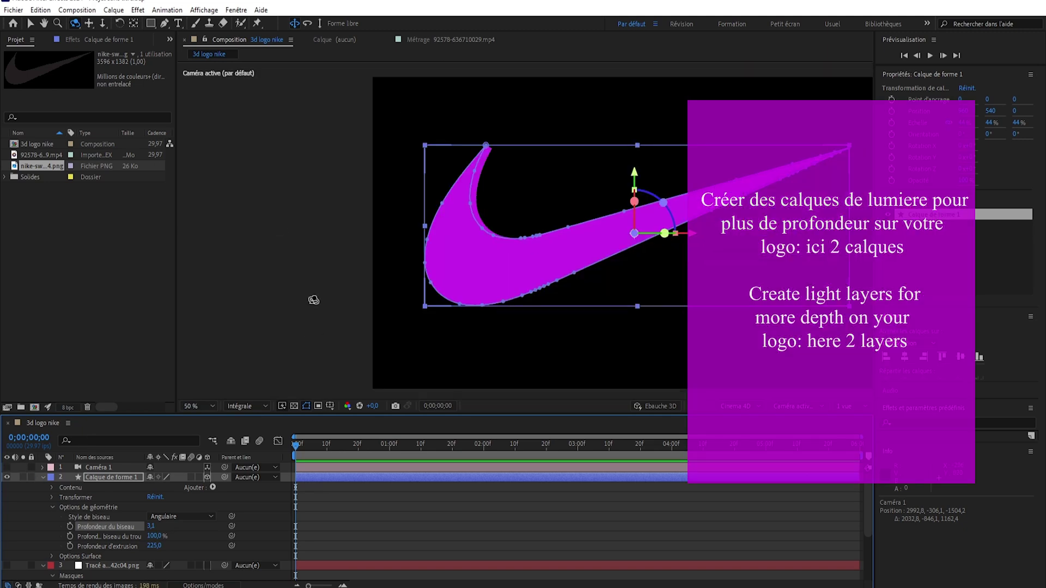
{"action": "left_click", "coordinate": [114, 10]}
{"action": "mouse_move", "coordinate": [163, 23]}
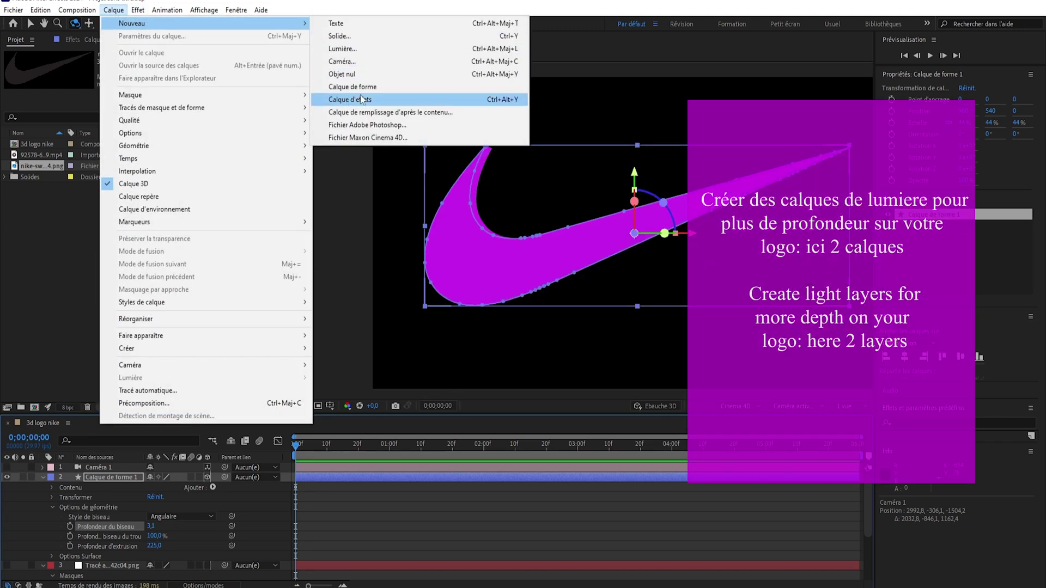
{"action": "left_click", "coordinate": [360, 49]}
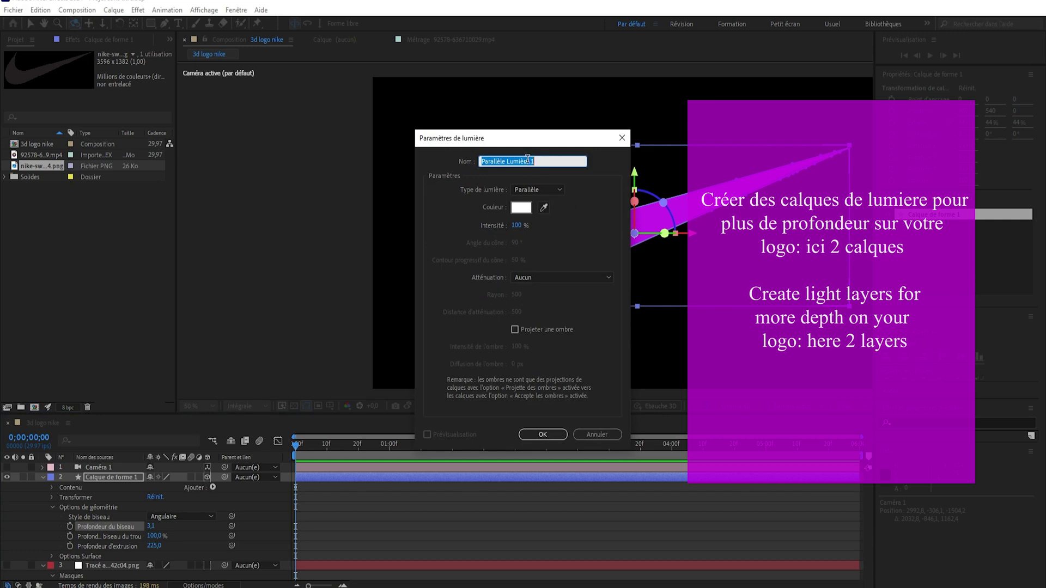
{"action": "left_click", "coordinate": [542, 434]}
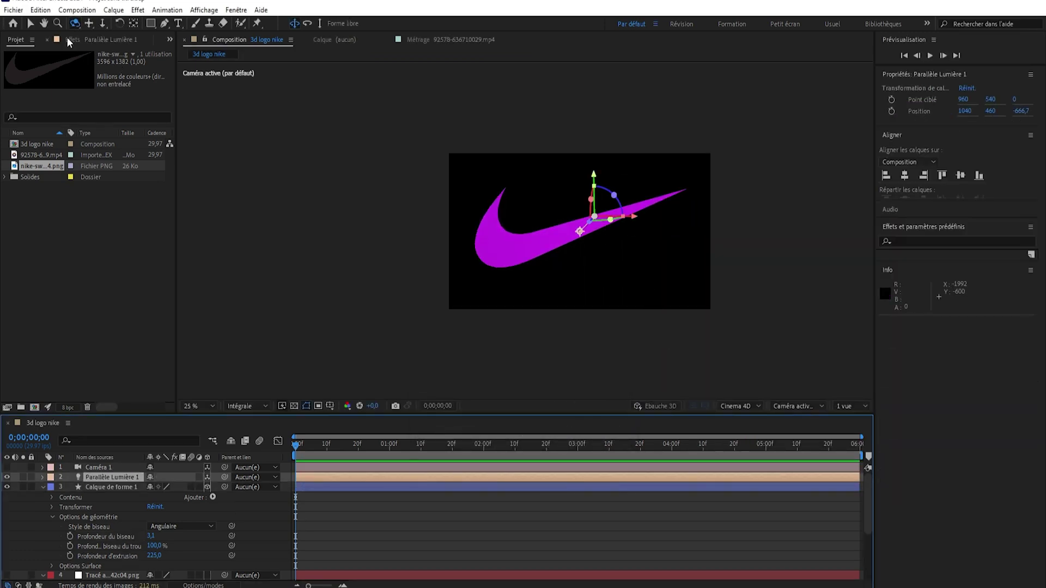
- Move Parallèle Lumière 1 to 1546.8, 227.2, -577.9 so it shines across the swoosh
{"action": "left_click", "coordinate": [29, 24]}
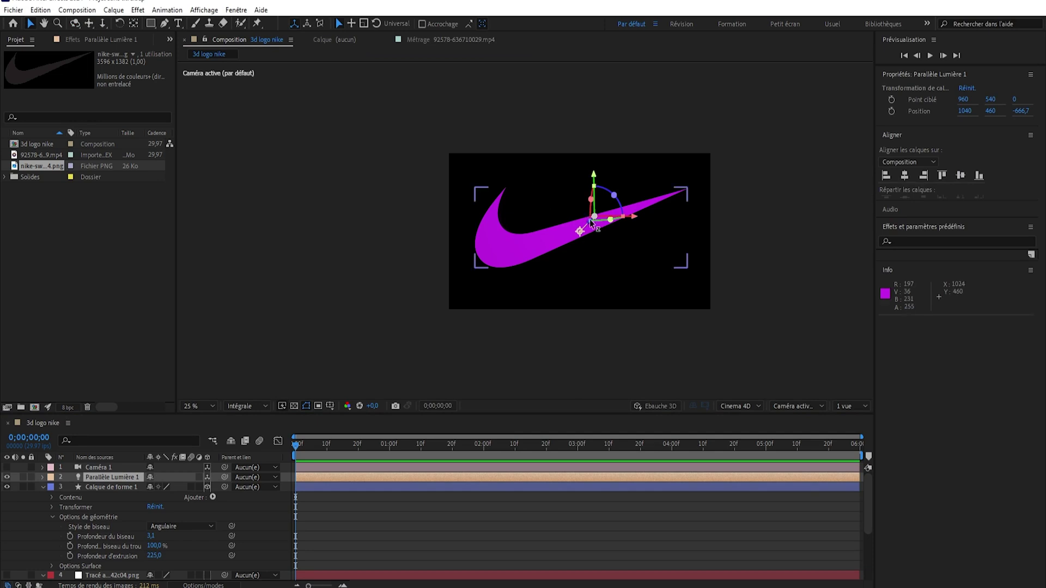
{"action": "left_click_drag", "start_coordinate": [620, 220], "coordinate": [722, 215]}
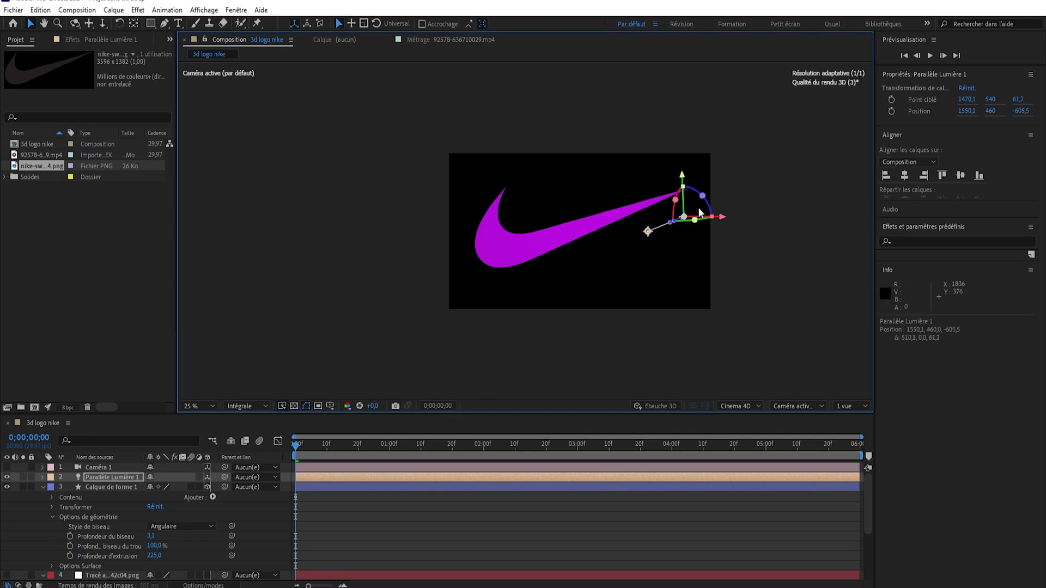
{"action": "right_click", "coordinate": [683, 186]}
{"action": "left_click", "coordinate": [710, 170]}
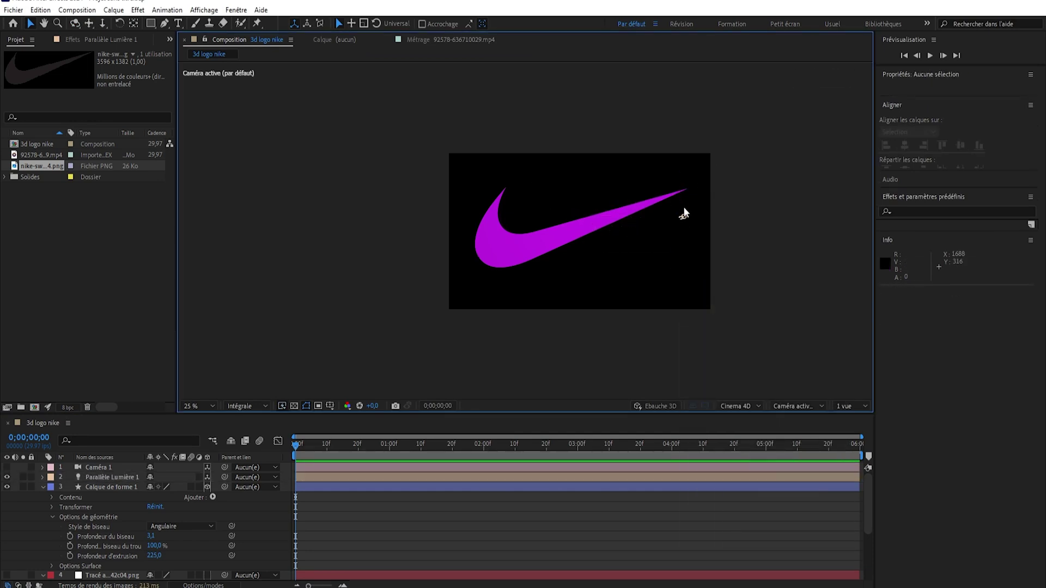
{"action": "mouse_move", "coordinate": [649, 225]}
{"action": "left_mouse_down"}
{"action": "mouse_move", "coordinate": [649, 192]}
{"action": "mouse_move", "coordinate": [582, 225]}
{"action": "left_mouse_up"}
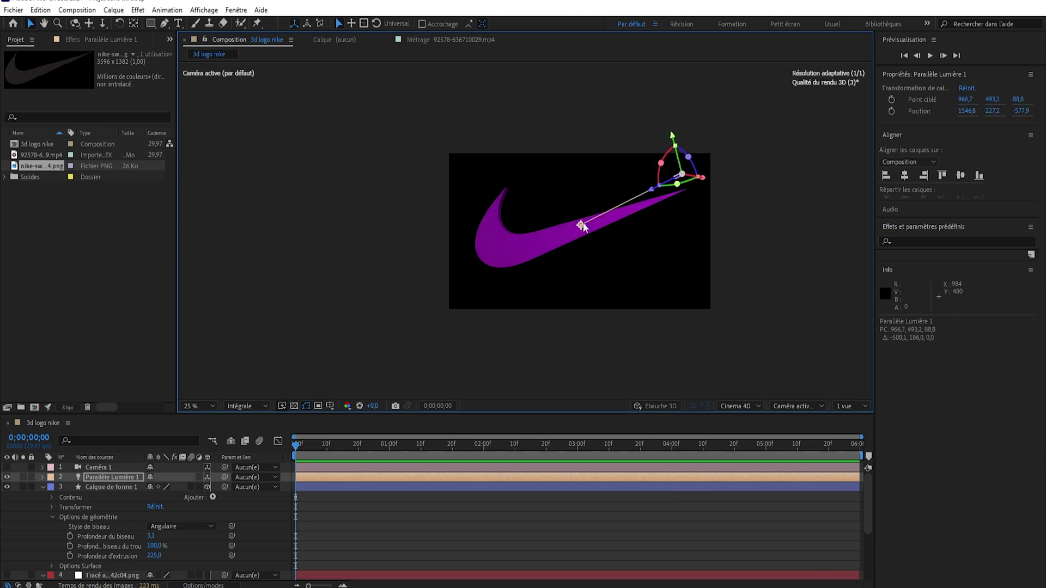
{"action": "left_click", "coordinate": [131, 14]}
- Add a new light layer with Light Type set to Point
{"action": "mouse_move", "coordinate": [114, 10]}
{"action": "mouse_move", "coordinate": [147, 23]}
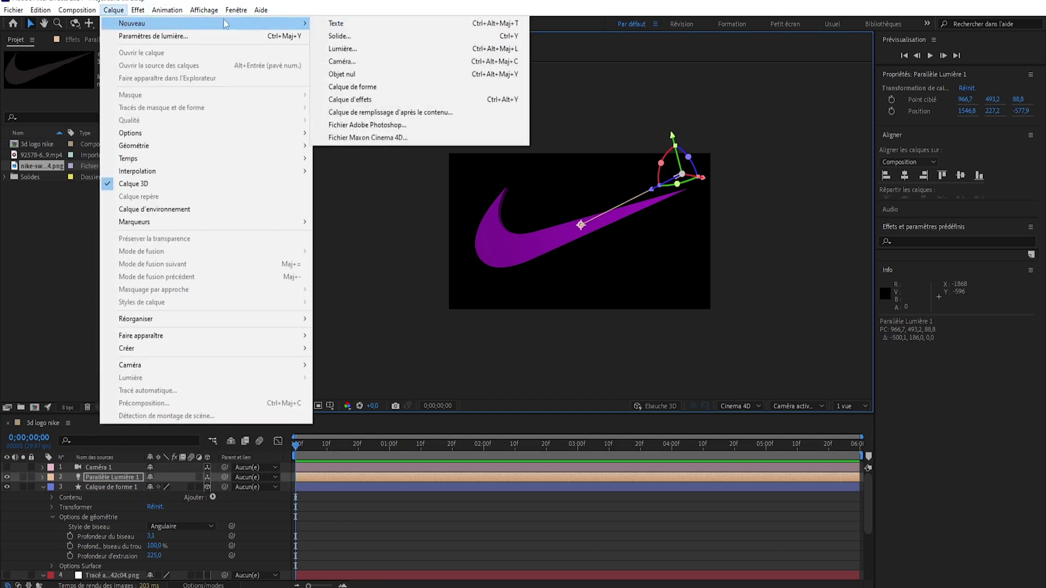
{"action": "left_click", "coordinate": [342, 49]}
{"action": "left_click", "coordinate": [540, 190]}
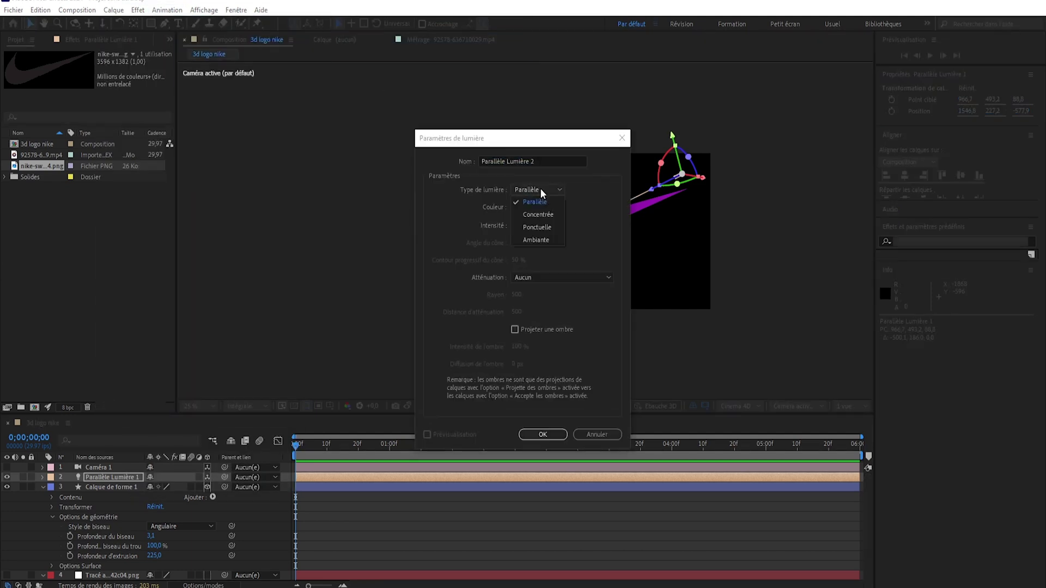
{"action": "left_click", "coordinate": [539, 226]}
{"action": "left_click", "coordinate": [541, 434]}
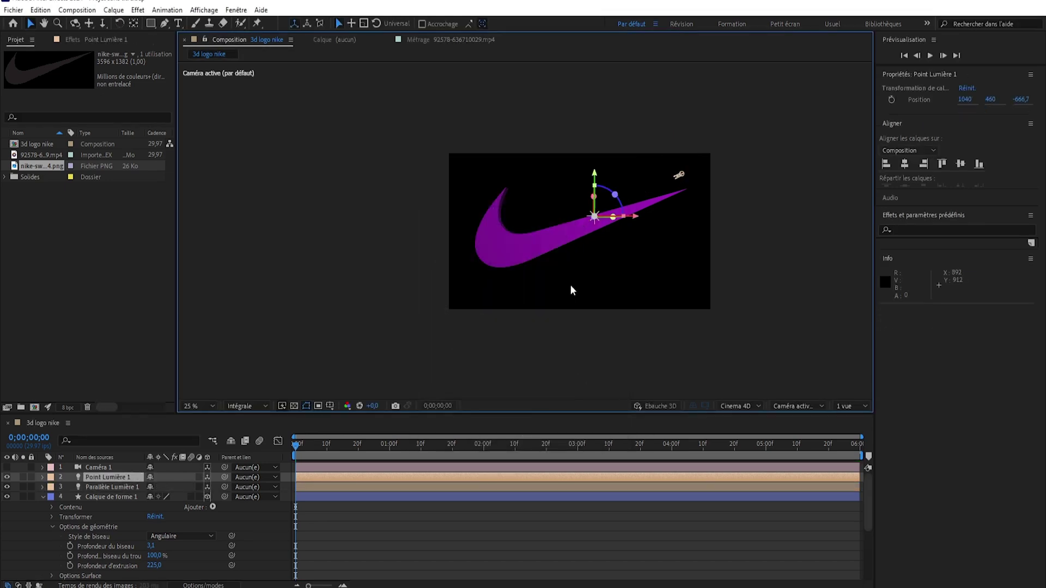
- Move Point Lumière 1 above and left of the swoosh, to -262, -26, -666.7
{"action": "left_click_drag", "start_coordinate": [633, 220], "coordinate": [486, 219]}
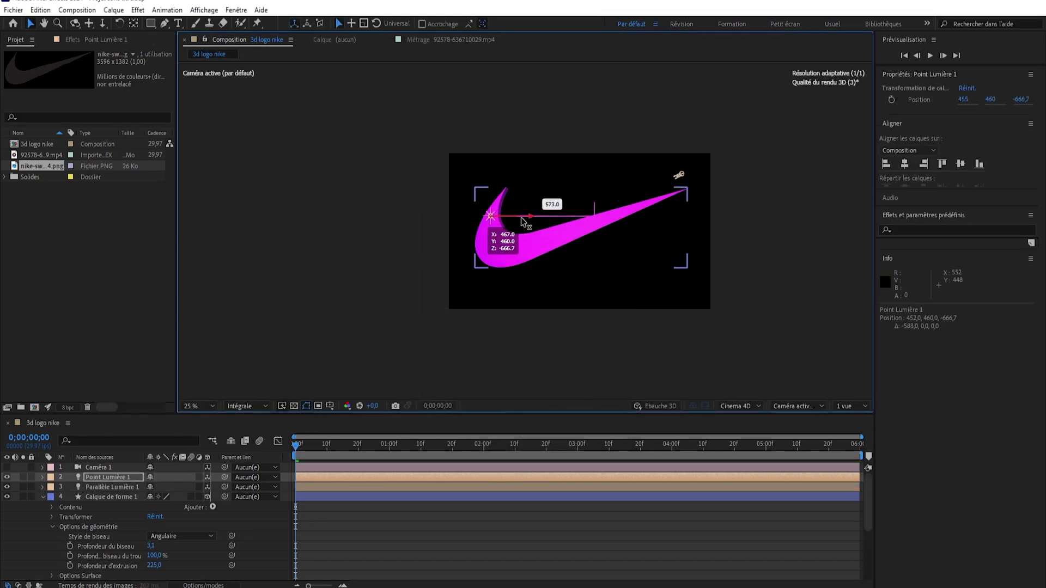
{"action": "left_click_drag", "start_coordinate": [450, 183], "coordinate": [450, 152]}
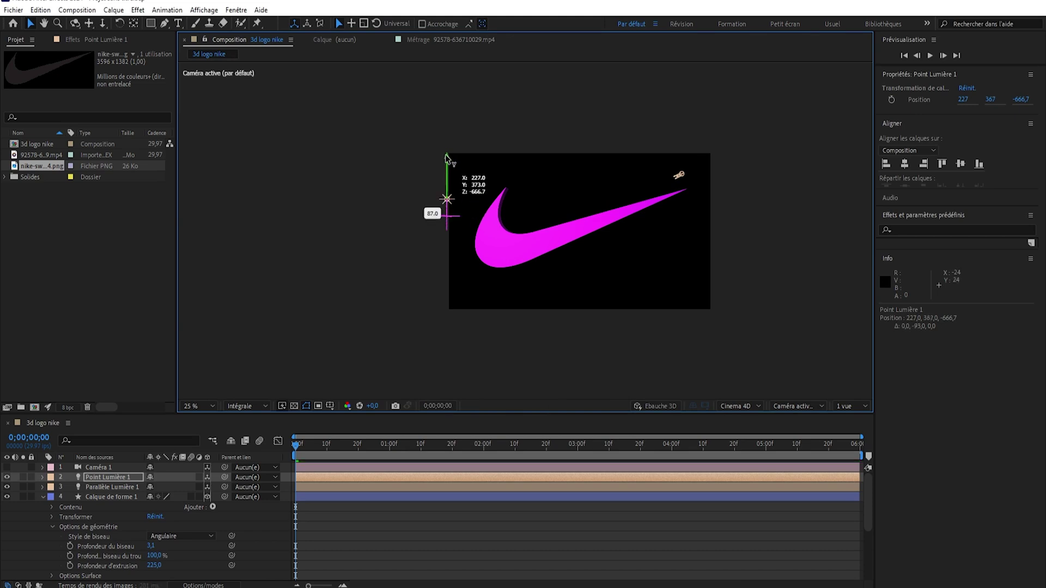
{"action": "left_click_drag", "start_coordinate": [542, 210], "coordinate": [512, 220]}
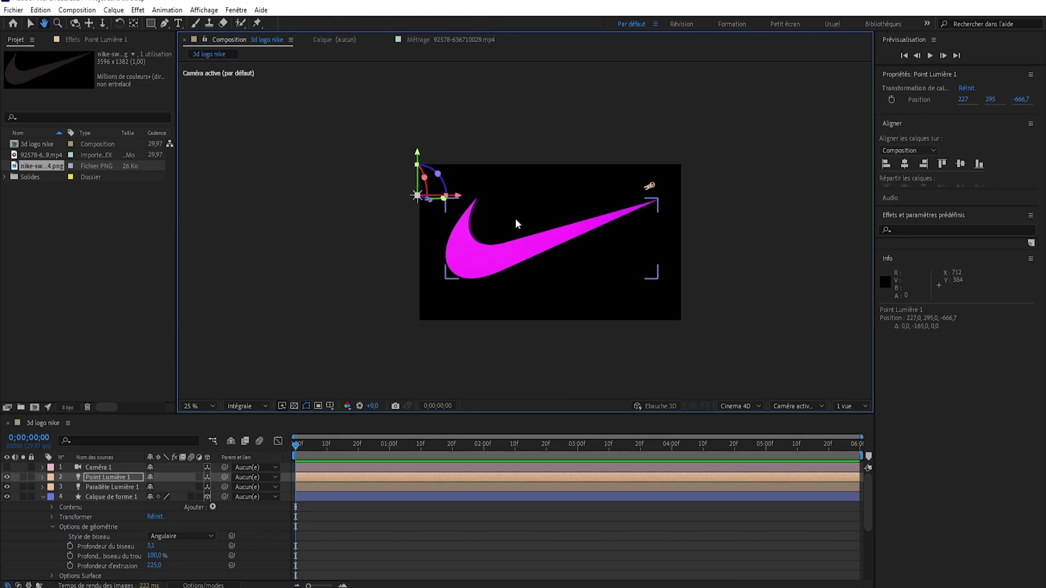
{"action": "key", "text": "v"}
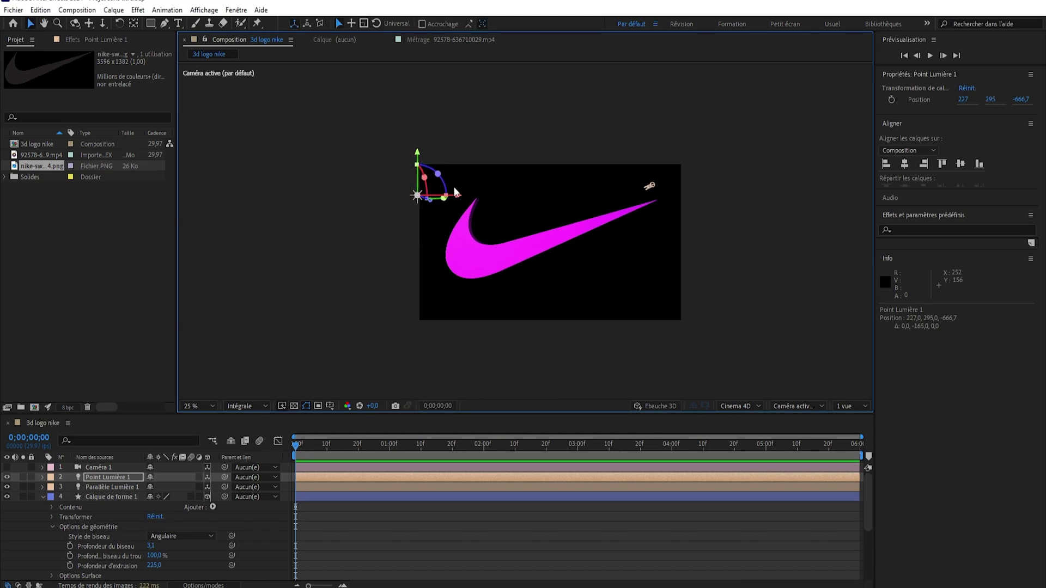
{"action": "key", "text": "ctrl+z"}
{"action": "key", "text": "ctrl+z"}
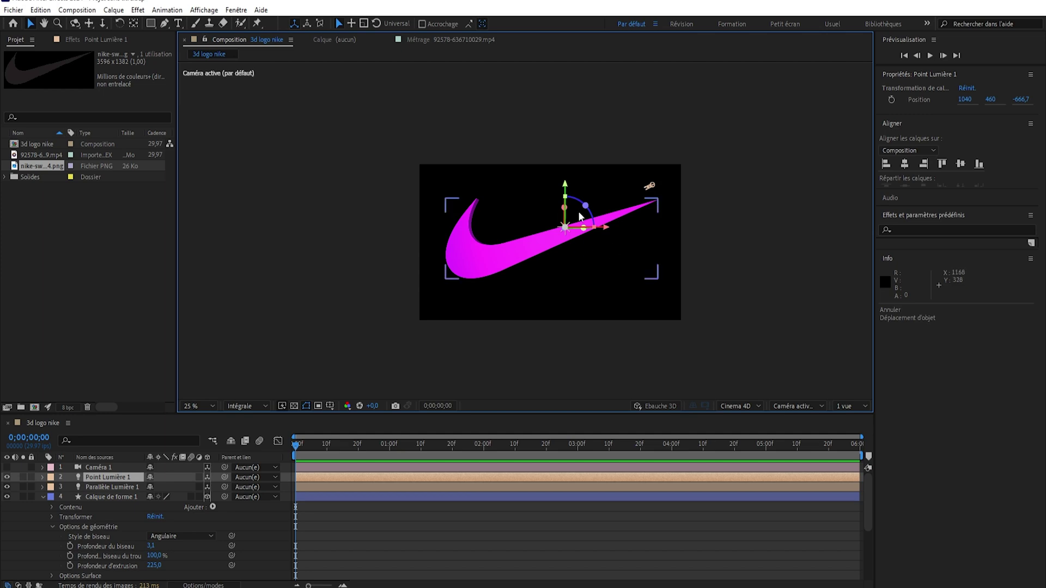
{"action": "mouse_move", "coordinate": [599, 228]}
{"action": "left_mouse_down"}
{"action": "mouse_move", "coordinate": [467, 209]}
{"action": "mouse_move", "coordinate": [474, 176]}
{"action": "mouse_move", "coordinate": [436, 194]}
{"action": "left_mouse_up"}
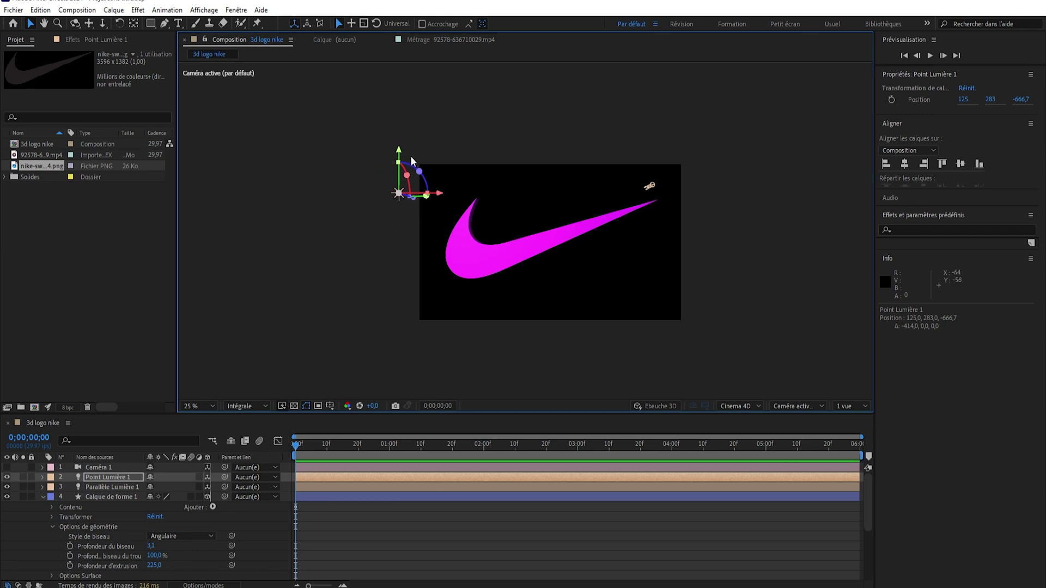
{"action": "mouse_move", "coordinate": [399, 163]}
{"action": "left_mouse_down"}
{"action": "mouse_move", "coordinate": [406, 272]}
{"action": "mouse_move", "coordinate": [479, 257]}
{"action": "mouse_move", "coordinate": [396, 173]}
{"action": "mouse_move", "coordinate": [629, 121]}
{"action": "mouse_move", "coordinate": [359, 120]}
{"action": "mouse_move", "coordinate": [319, 148]}
{"action": "left_mouse_up"}
{"action": "key", "text": "h"}
{"action": "mouse_move", "coordinate": [591, 270]}
{"action": "left_mouse_down"}
{"action": "mouse_move", "coordinate": [547, 312]}
{"action": "mouse_move", "coordinate": [570, 346]}
{"action": "mouse_move", "coordinate": [571, 322]}
{"action": "left_mouse_up"}
{"action": "key", "text": "v"}
{"action": "left_click", "coordinate": [72, 27]}
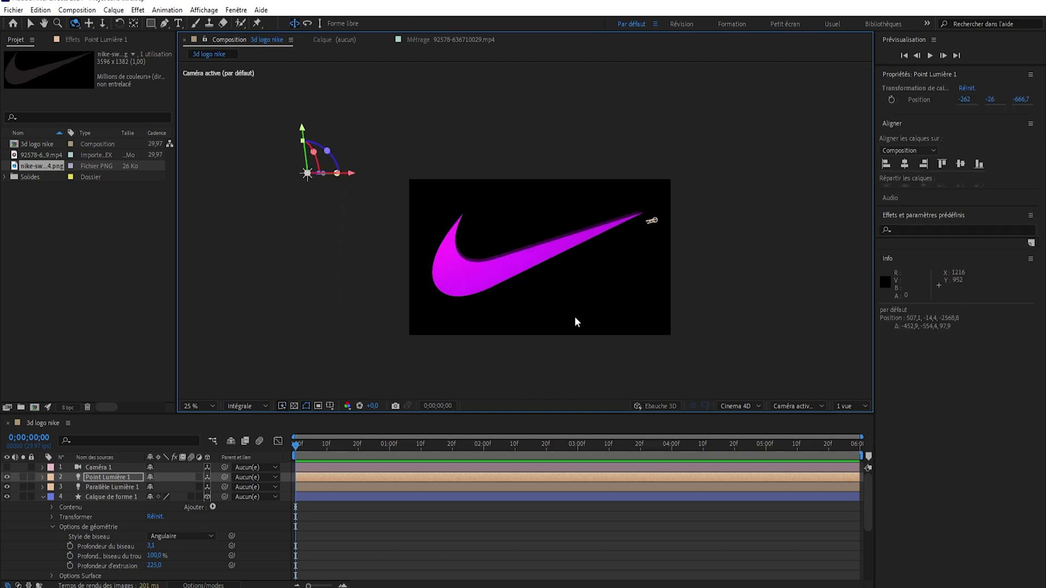
- Make Caméra 1 the active camera and orbit it around the extruded swoosh
{"action": "left_click_drag", "start_coordinate": [577, 322], "coordinate": [567, 325]}
{"action": "left_click", "coordinate": [7, 468]}
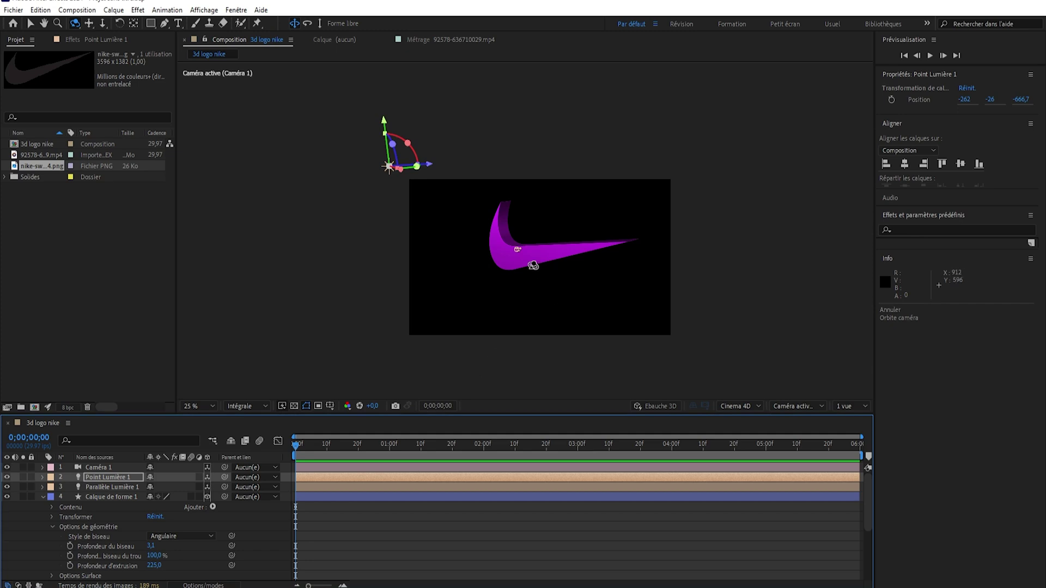
{"action": "mouse_move", "coordinate": [533, 265]}
{"action": "left_mouse_down"}
{"action": "mouse_move", "coordinate": [534, 285]}
{"action": "mouse_move", "coordinate": [554, 252]}
{"action": "left_mouse_up"}
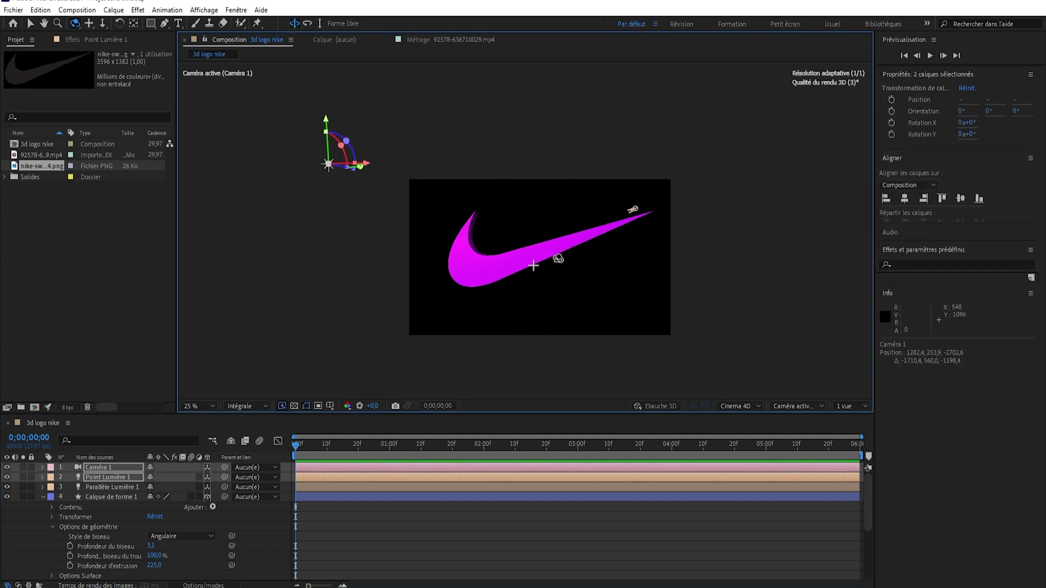
{"action": "left_click_drag", "start_coordinate": [555, 252], "coordinate": [555, 259]}
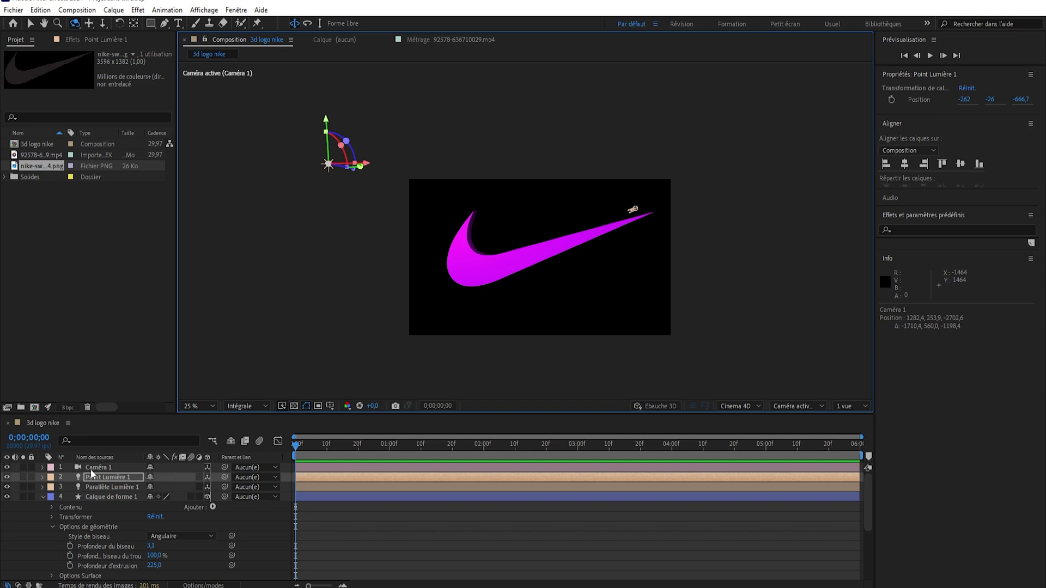
- Set the parallel light's intensity to 87% and turn Casts Shadows on
{"action": "left_click", "coordinate": [43, 477]}
{"action": "left_click", "coordinate": [43, 479]}
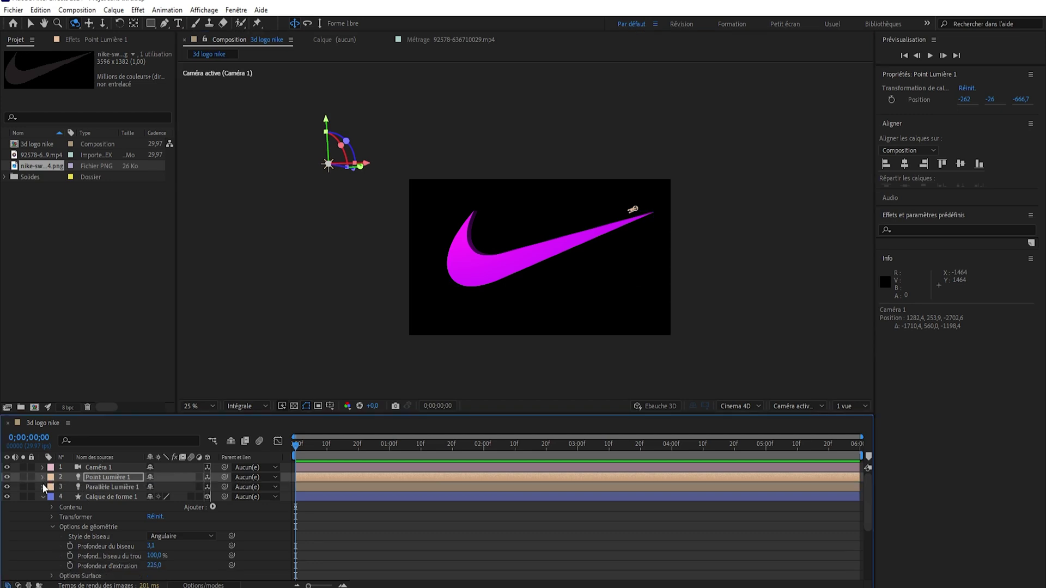
{"action": "left_click", "coordinate": [43, 488]}
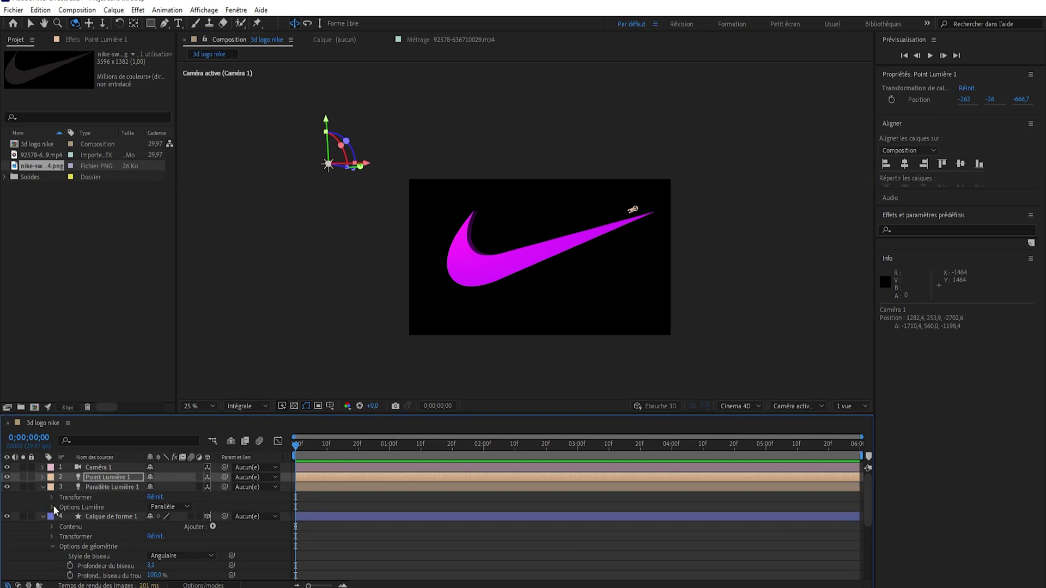
{"action": "left_click", "coordinate": [52, 507]}
{"action": "left_click_drag", "start_coordinate": [155, 517], "coordinate": [130, 522]}
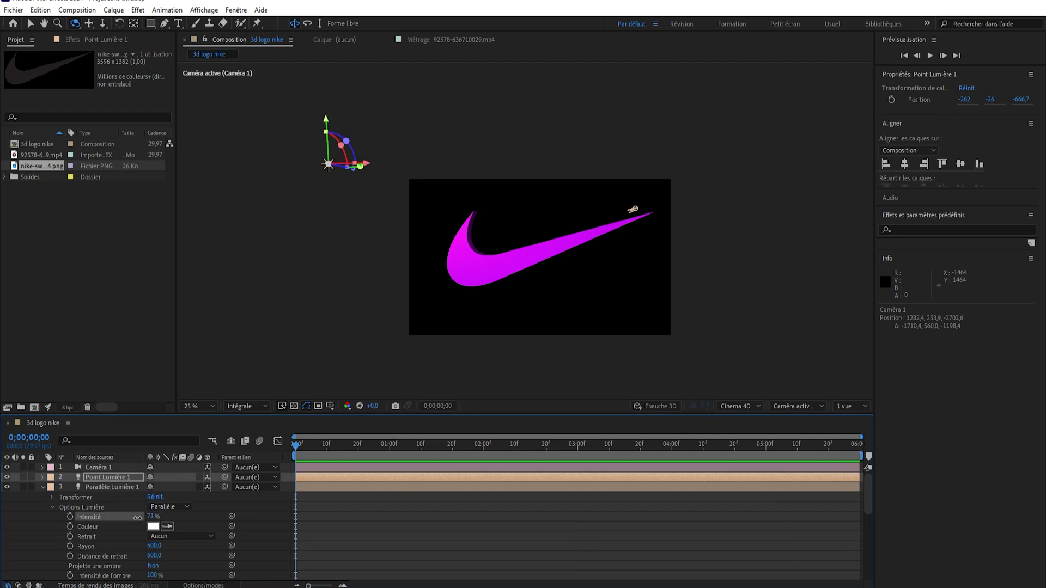
{"action": "left_click", "coordinate": [155, 556]}
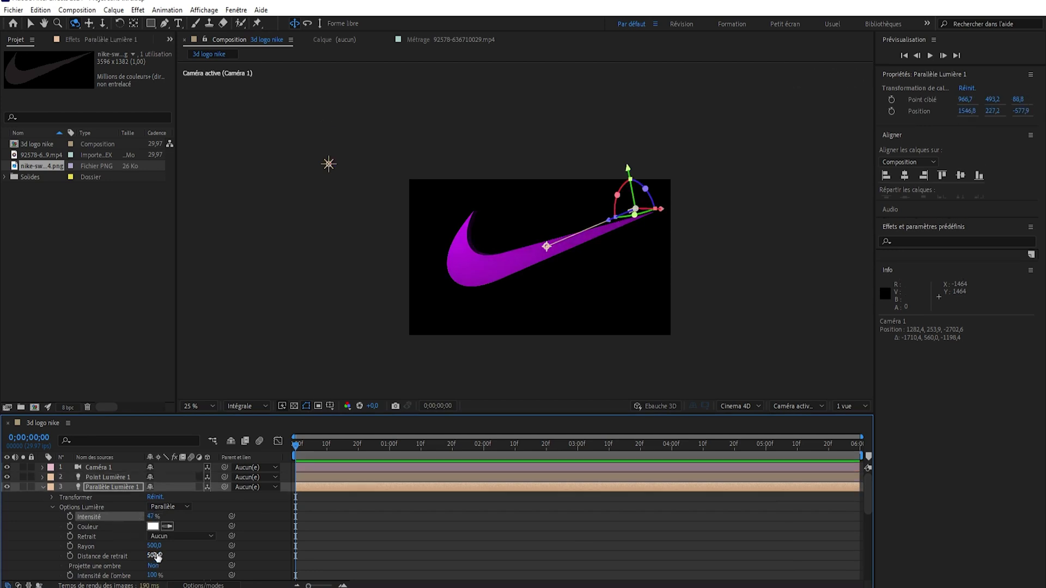
{"action": "mouse_move", "coordinate": [153, 547]}
{"action": "left_mouse_down"}
{"action": "mouse_move", "coordinate": [188, 553]}
{"action": "mouse_move", "coordinate": [152, 555]}
{"action": "mouse_move", "coordinate": [188, 545]}
{"action": "mouse_move", "coordinate": [168, 517]}
{"action": "mouse_move", "coordinate": [182, 486]}
{"action": "mouse_move", "coordinate": [205, 487]}
{"action": "mouse_move", "coordinate": [170, 490]}
{"action": "left_mouse_up"}
{"action": "left_click", "coordinate": [155, 566]}
{"action": "scroll", "coordinate": [162, 556], "scroll_direction": "down", "scroll_amount": 2}
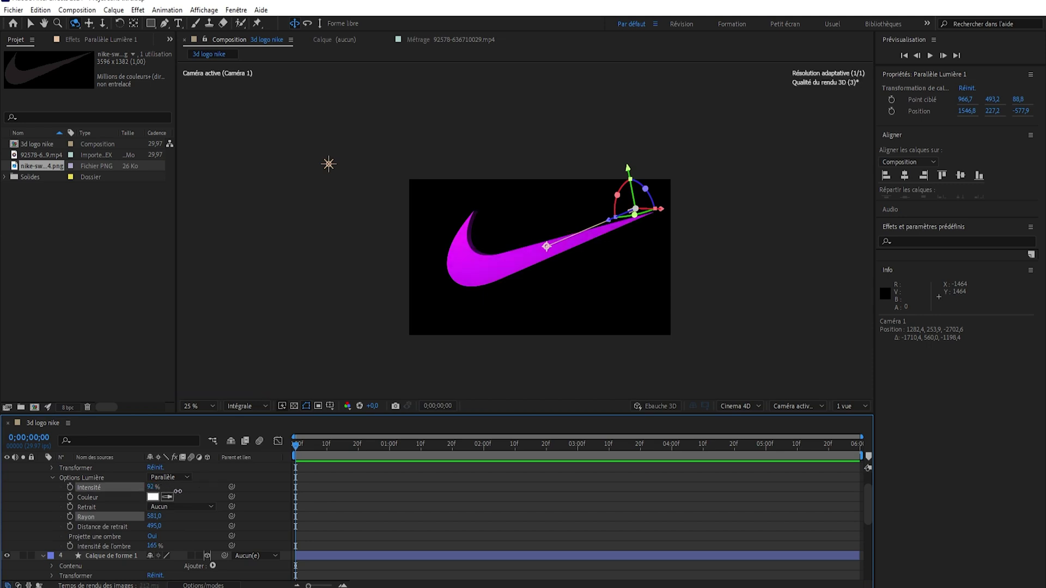
{"action": "scroll", "coordinate": [81, 523], "scroll_direction": "up", "scroll_amount": 2}
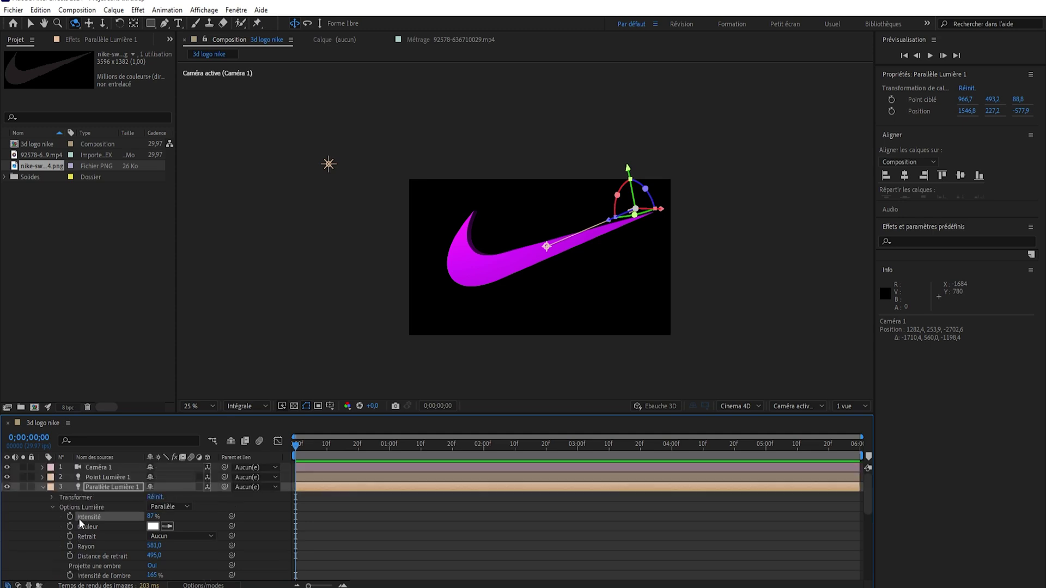
- Lower the point light's intensity to 97%, then collapse both lights
{"action": "left_click", "coordinate": [43, 478]}
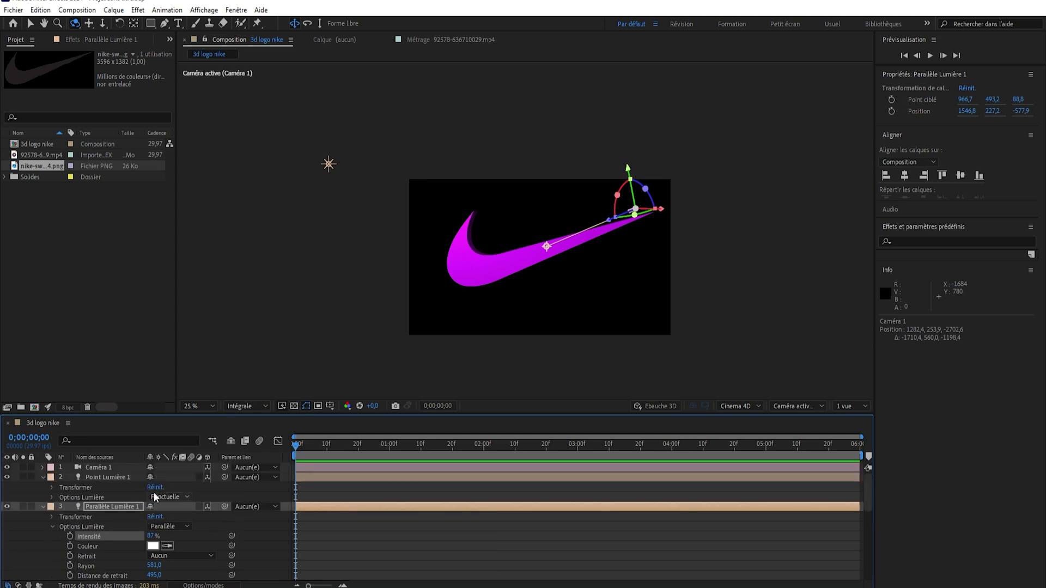
{"action": "left_click", "coordinate": [52, 498]}
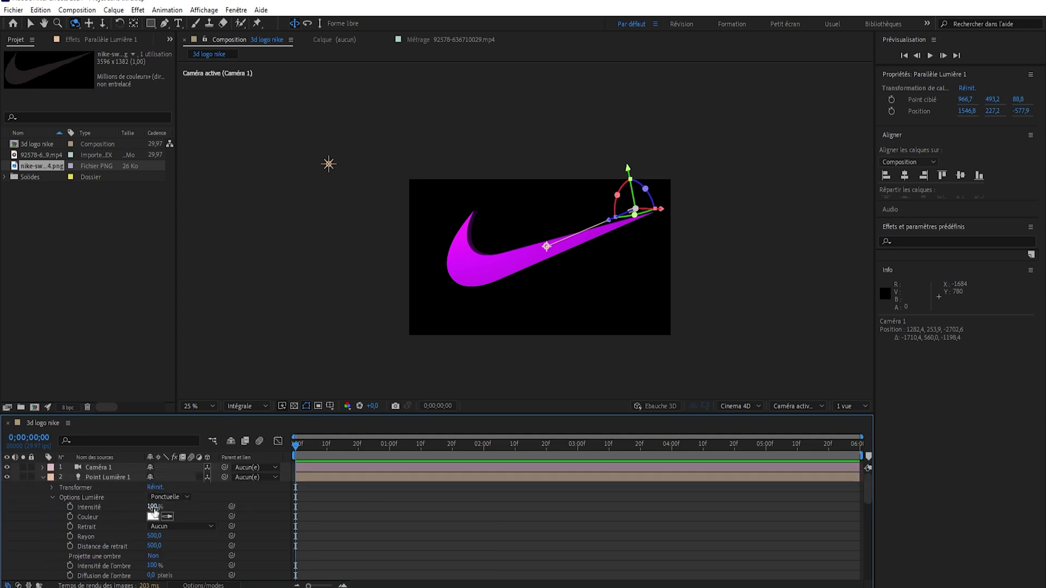
{"action": "mouse_move", "coordinate": [153, 507]}
{"action": "left_mouse_down"}
{"action": "mouse_move", "coordinate": [127, 510]}
{"action": "mouse_move", "coordinate": [150, 515]}
{"action": "left_mouse_up"}
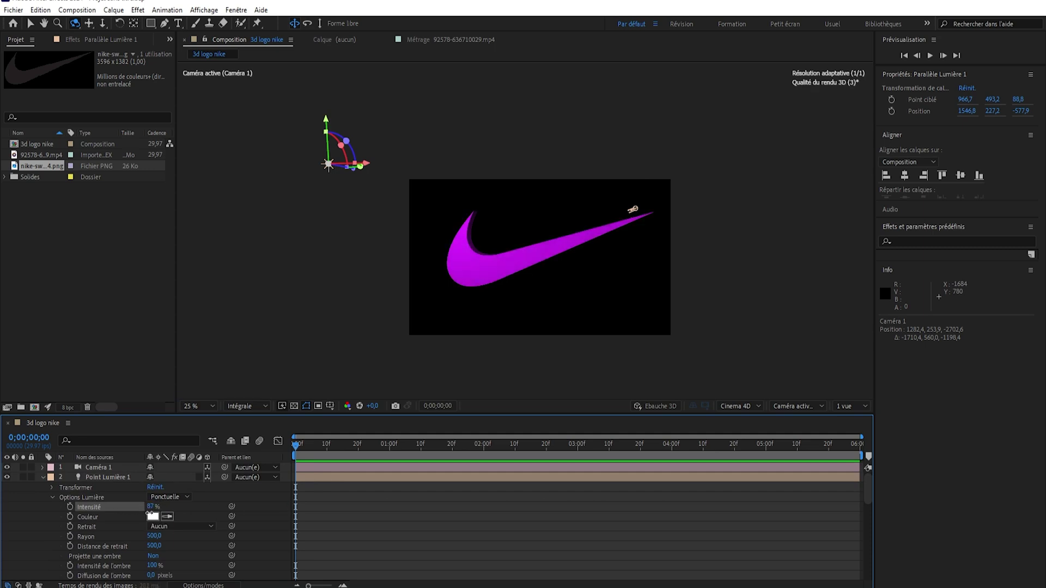
{"action": "left_click", "coordinate": [24, 492]}
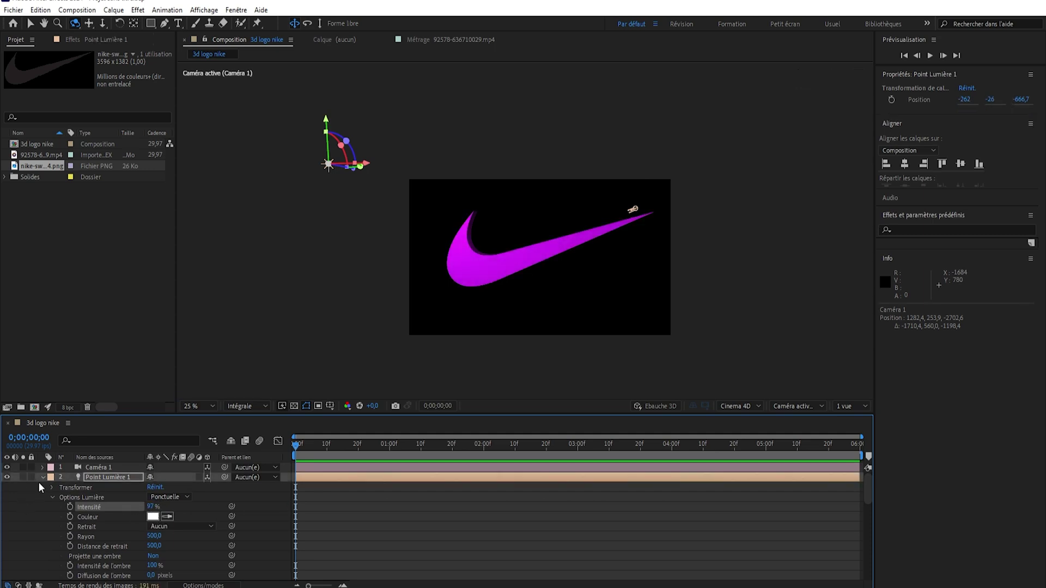
{"action": "left_click", "coordinate": [42, 477]}
{"action": "left_click", "coordinate": [43, 487]}
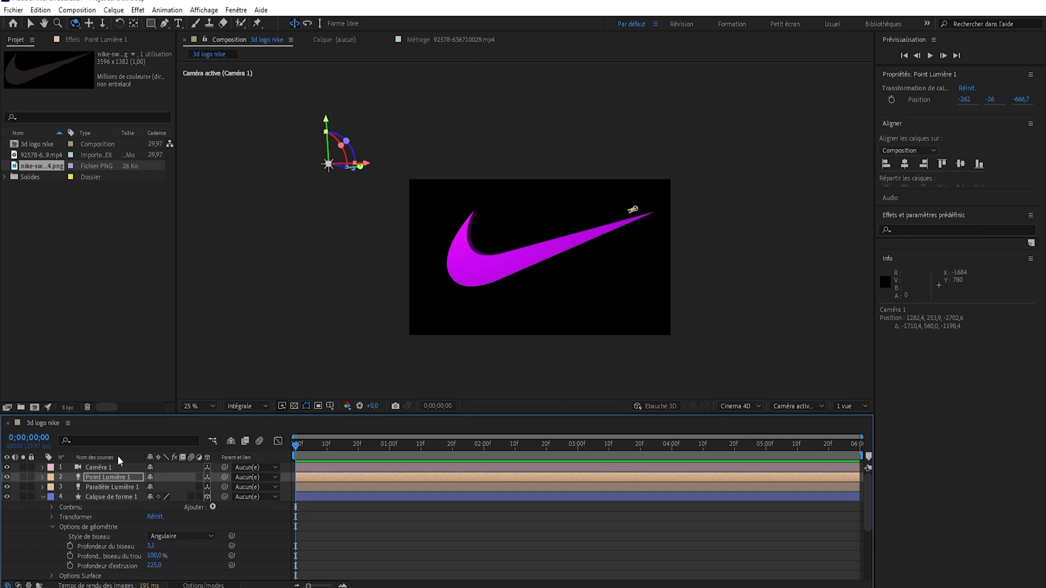
- Drop the ocean MP4 clip into the comp and make it a Calque d'environnement
{"action": "left_click", "coordinate": [106, 497]}
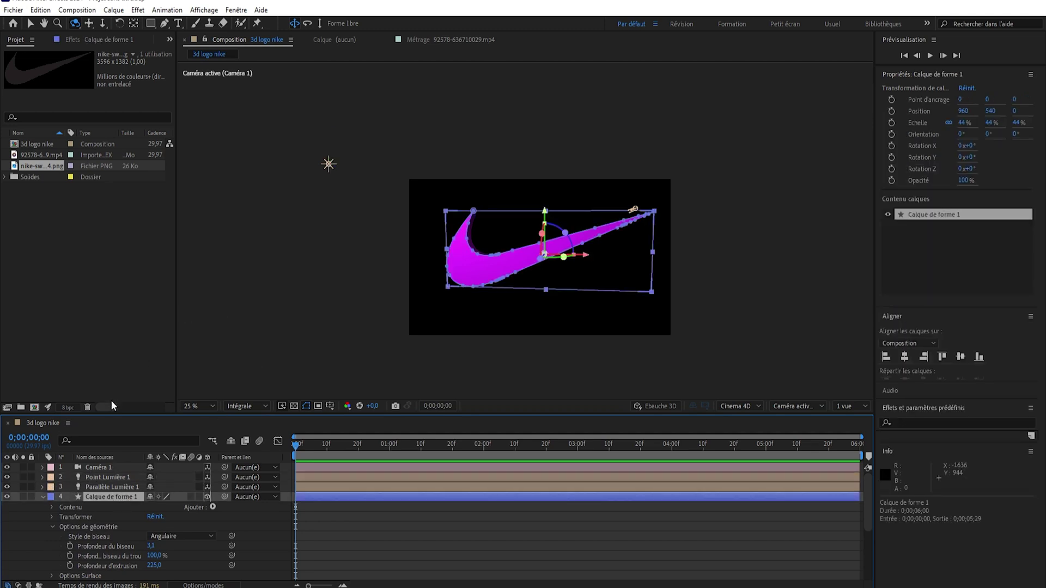
{"action": "left_click", "coordinate": [43, 497]}
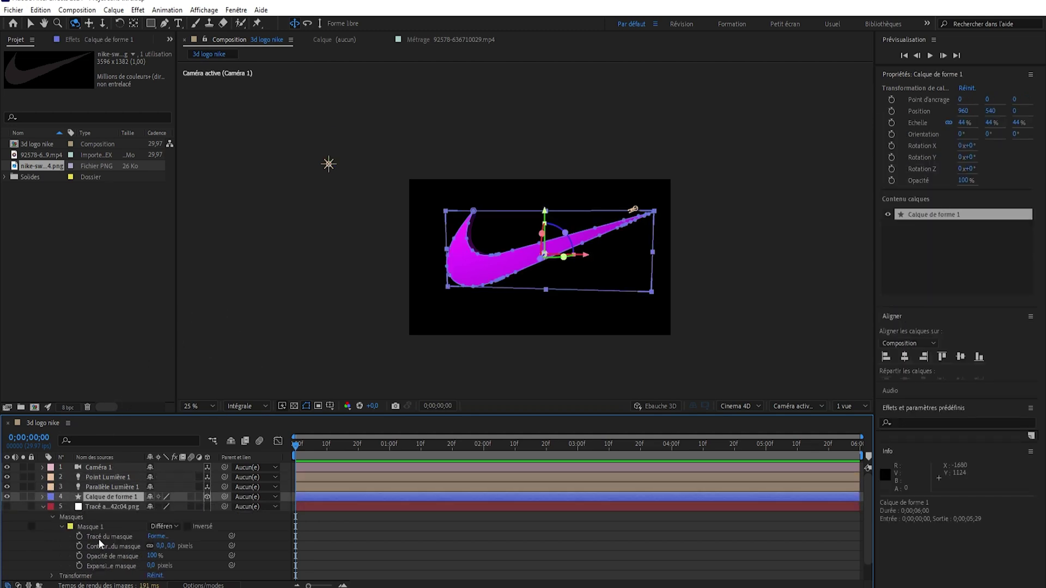
{"action": "left_click", "coordinate": [42, 507]}
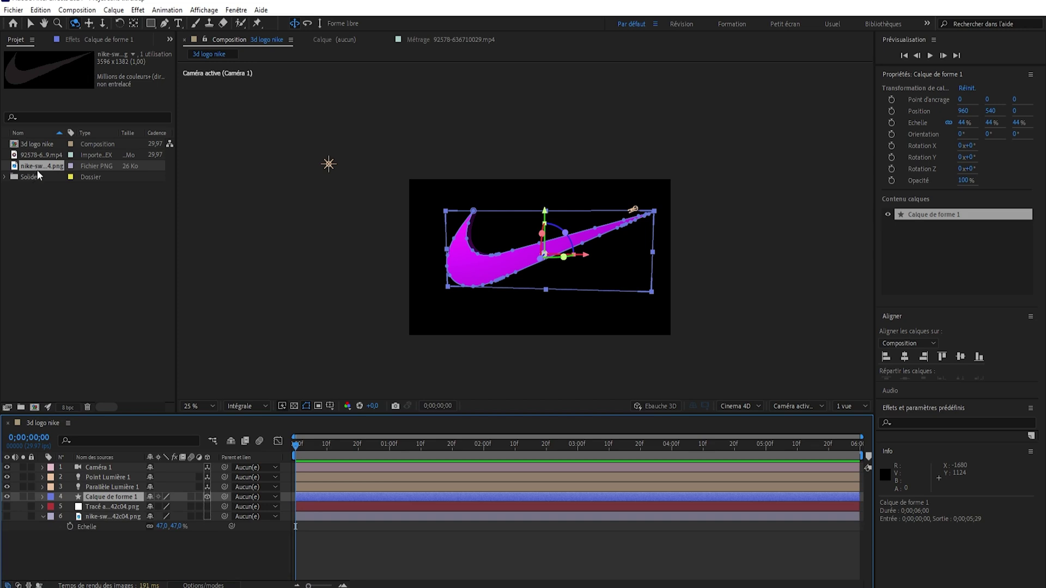
{"action": "left_click_drag", "start_coordinate": [44, 158], "coordinate": [89, 546]}
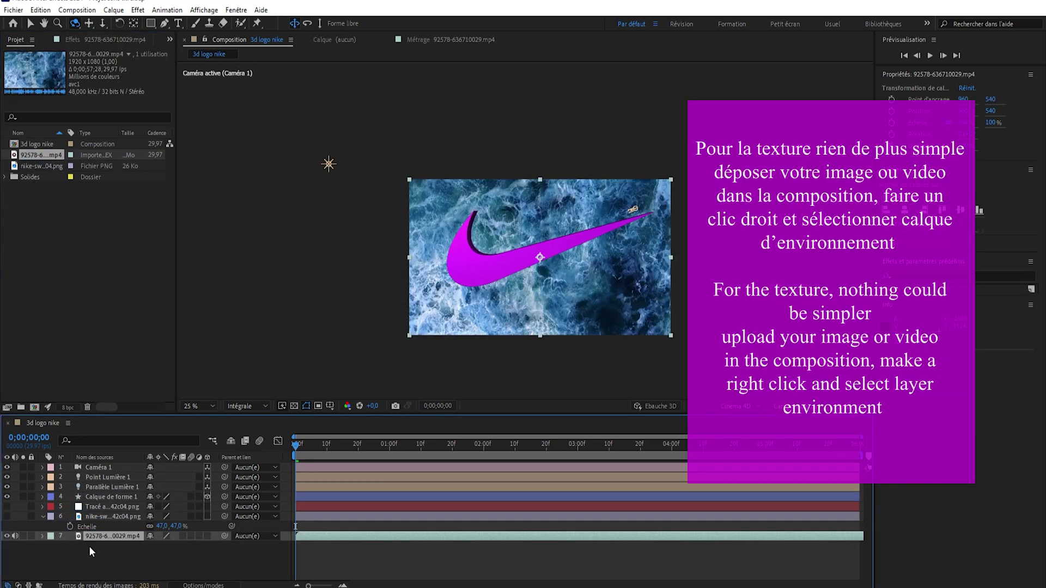
{"action": "right_click", "coordinate": [117, 538]}
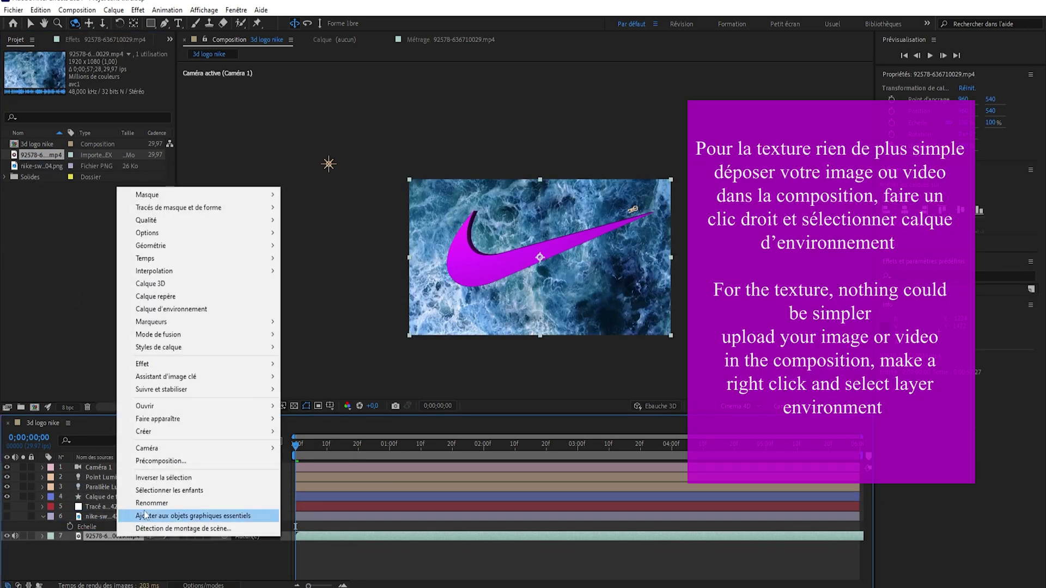
{"action": "left_click", "coordinate": [185, 312]}
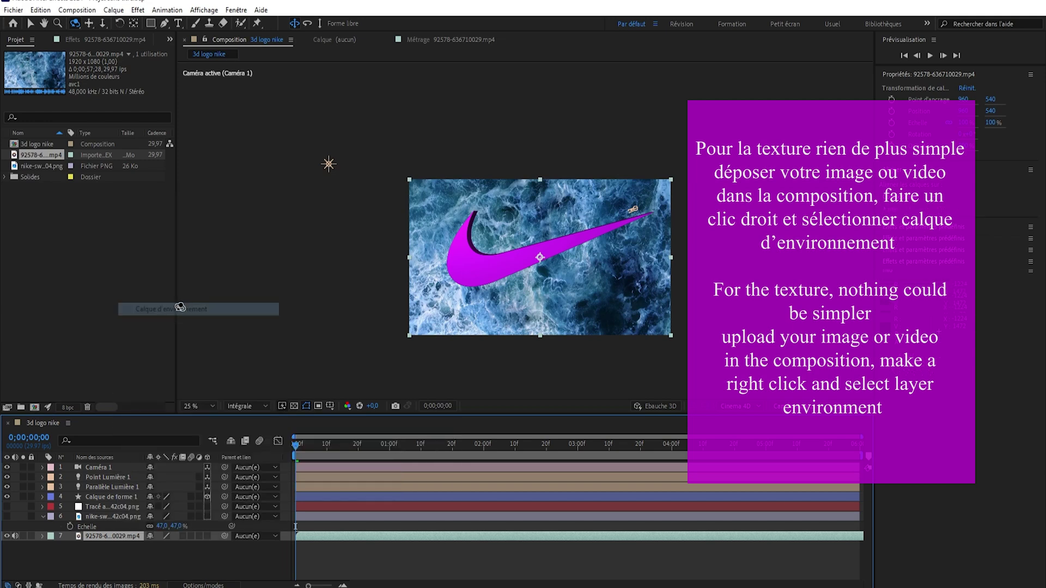
{"action": "scroll", "coordinate": [522, 278], "scroll_direction": "up", "scroll_amount": 2}
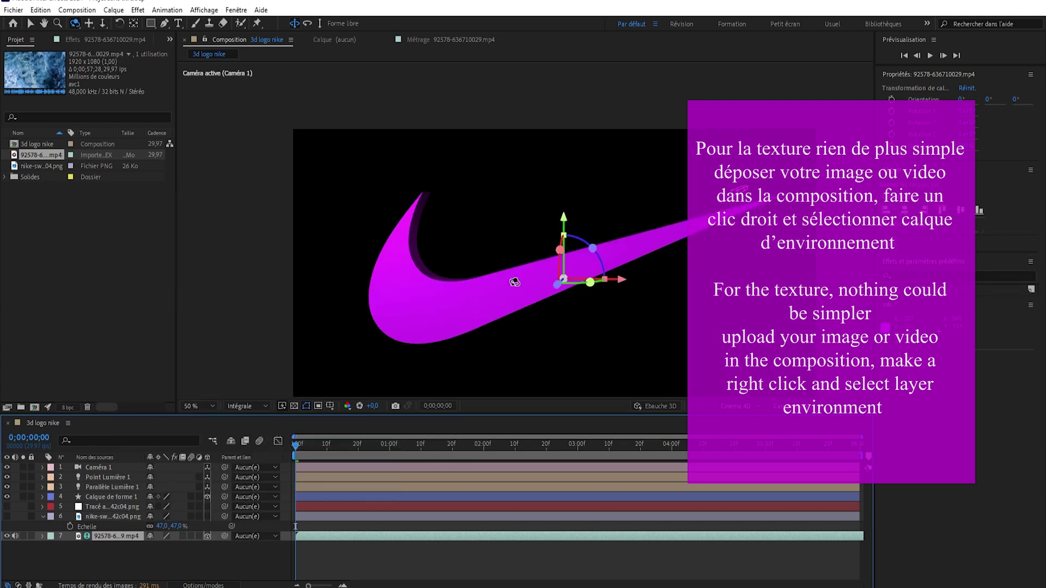
- Set Options Surface to 100% reflection and metal, 0% diffuse, 41% specular, 2% shininess
{"action": "left_click", "coordinate": [42, 496]}
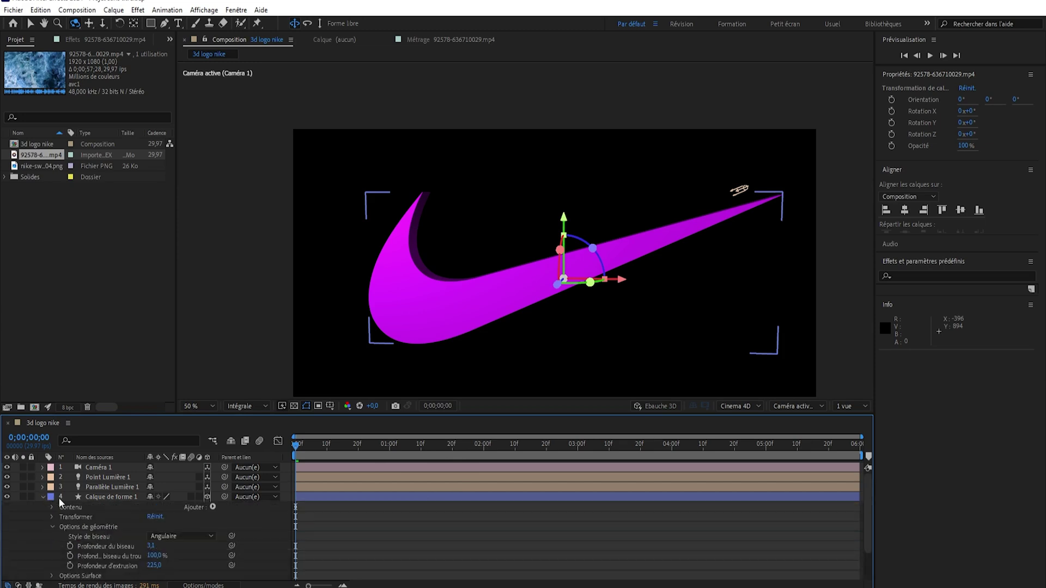
{"action": "left_click", "coordinate": [52, 537]}
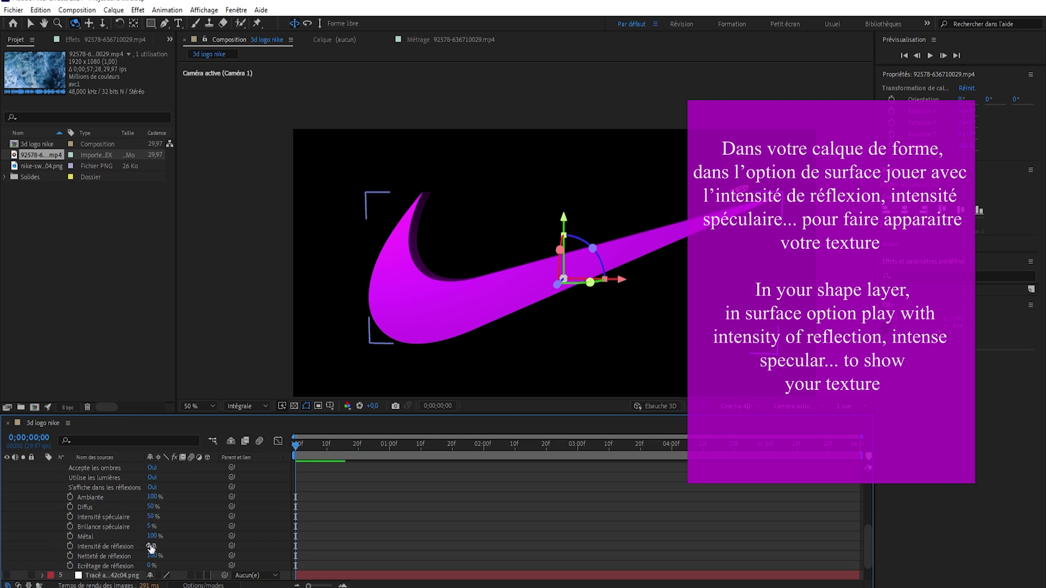
{"action": "left_click_drag", "start_coordinate": [150, 547], "coordinate": [163, 546]}
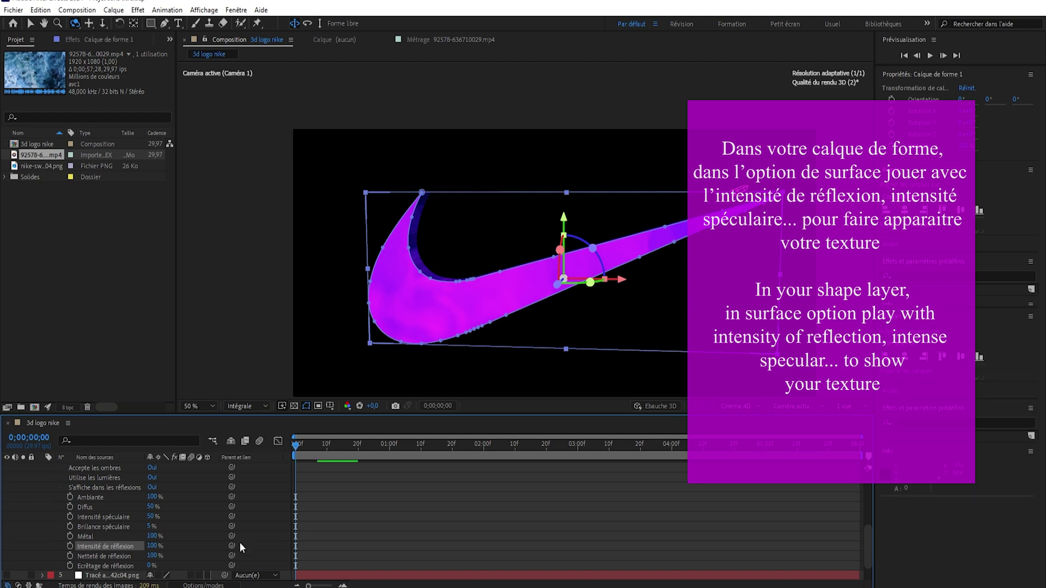
{"action": "left_click", "coordinate": [151, 546]}
{"action": "mouse_move", "coordinate": [152, 537]}
{"action": "left_mouse_down"}
{"action": "mouse_move", "coordinate": [156, 568]}
{"action": "mouse_move", "coordinate": [147, 565]}
{"action": "left_mouse_up"}
{"action": "mouse_move", "coordinate": [151, 508]}
{"action": "left_mouse_down"}
{"action": "mouse_move", "coordinate": [177, 507]}
{"action": "mouse_move", "coordinate": [138, 515]}
{"action": "mouse_move", "coordinate": [184, 518]}
{"action": "mouse_move", "coordinate": [147, 521]}
{"action": "left_mouse_up"}
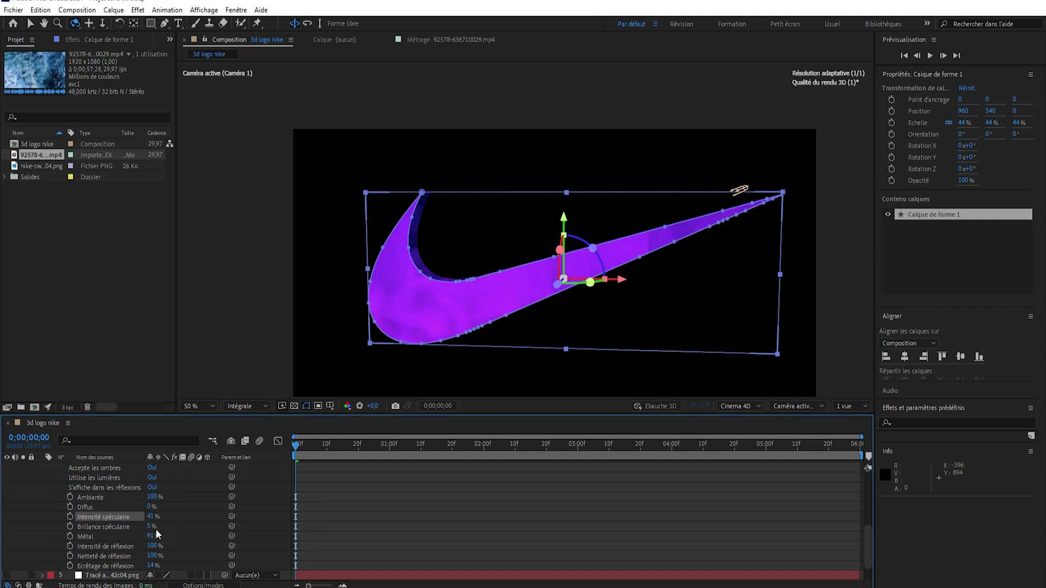
{"action": "mouse_move", "coordinate": [151, 527]}
{"action": "left_mouse_down"}
{"action": "mouse_move", "coordinate": [141, 526]}
{"action": "mouse_move", "coordinate": [158, 537]}
{"action": "left_mouse_up"}
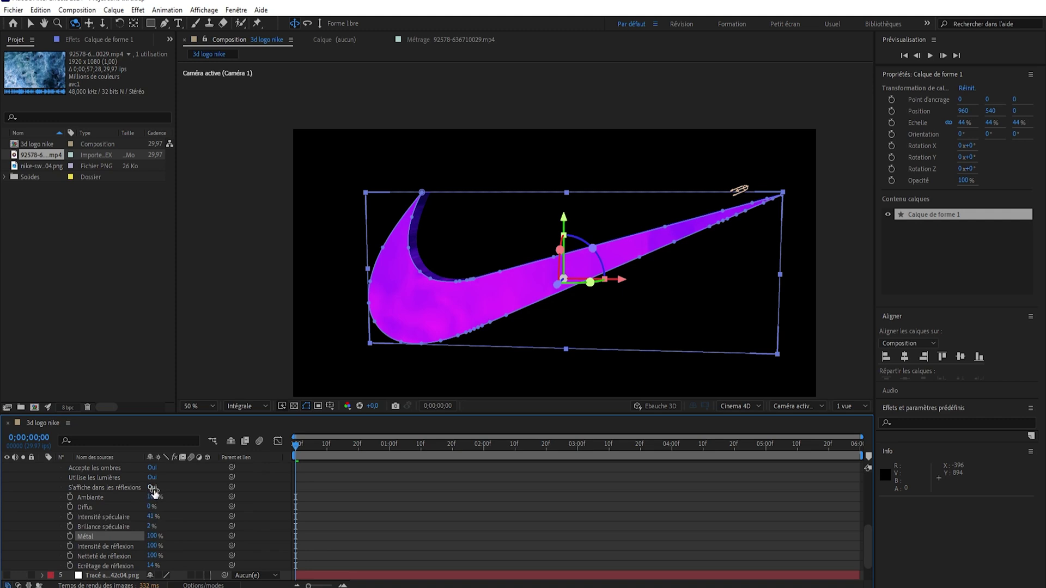
{"action": "mouse_move", "coordinate": [150, 499]}
{"action": "left_mouse_down"}
{"action": "mouse_move", "coordinate": [111, 500]}
{"action": "mouse_move", "coordinate": [276, 479]}
{"action": "left_mouse_up"}
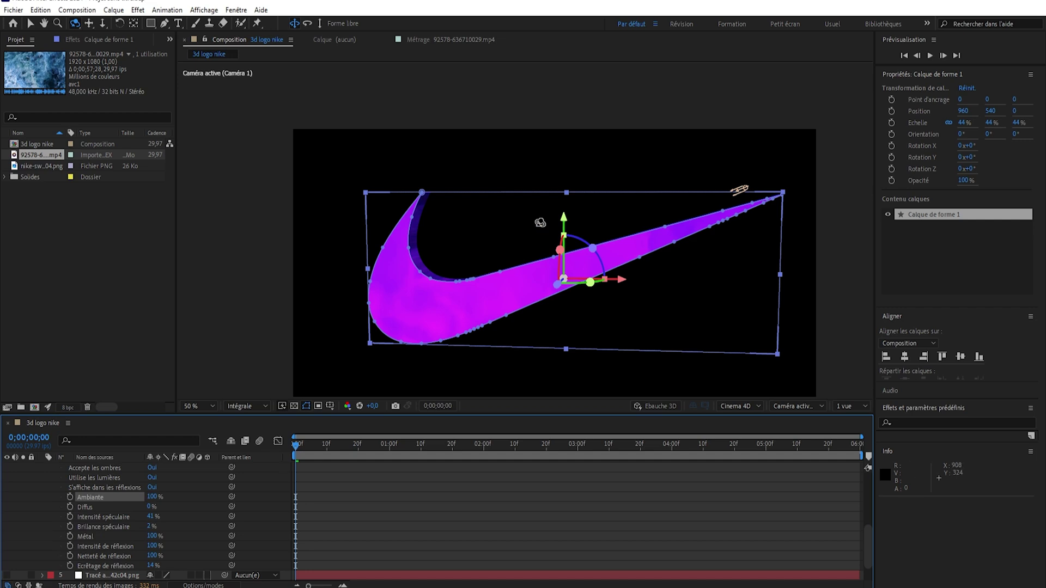
- Zoom out and orbit Caméra 1 to see the swoosh's reflective sides at an angle
{"action": "left_click_drag", "start_coordinate": [540, 223], "coordinate": [523, 245]}
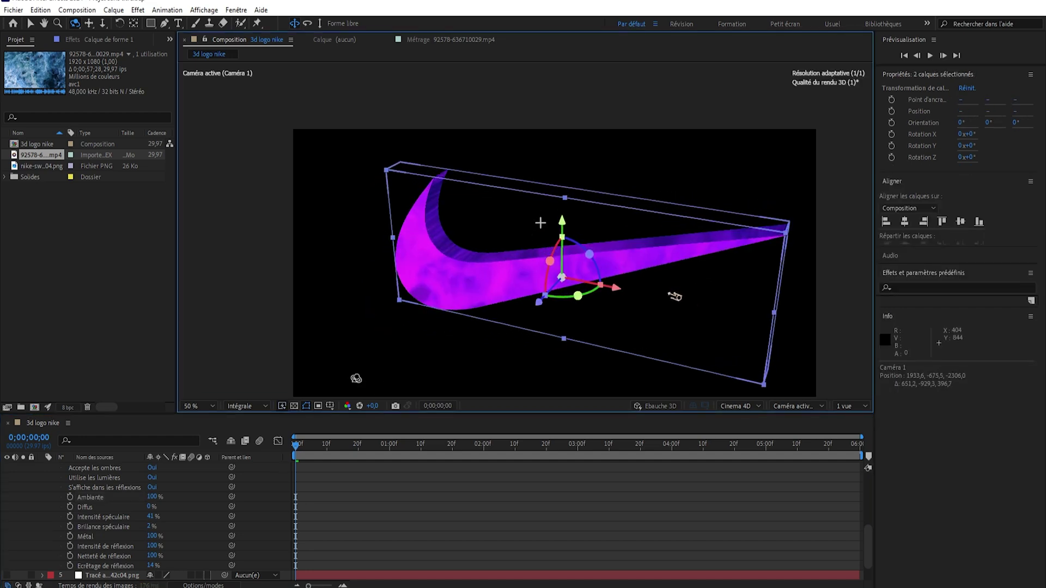
{"action": "mouse_move", "coordinate": [296, 444]}
{"action": "left_mouse_down"}
{"action": "mouse_move", "coordinate": [395, 446]}
{"action": "mouse_move", "coordinate": [250, 443]}
{"action": "left_mouse_up"}
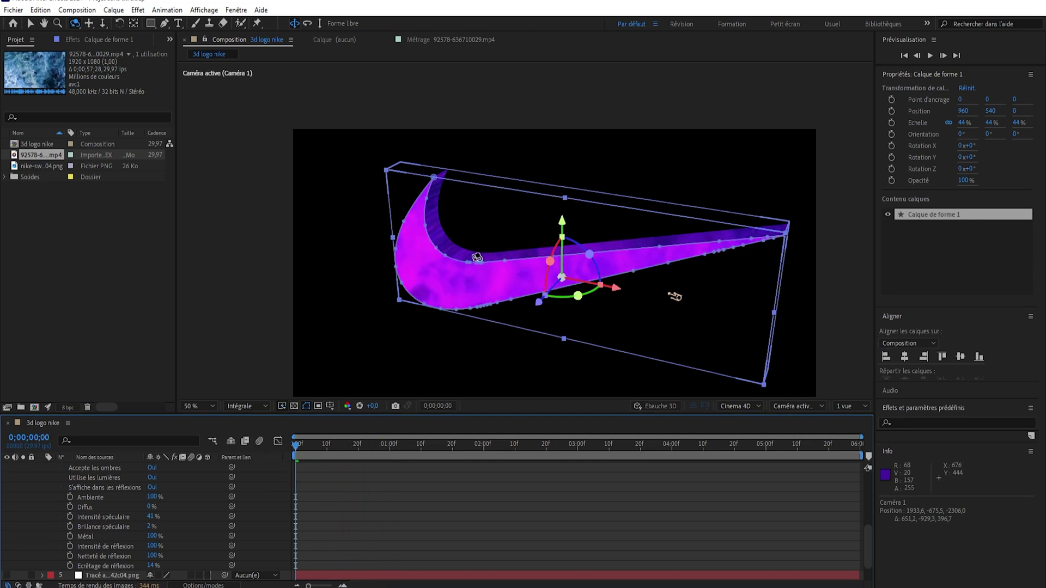
{"action": "key", "text": "ctrl+z"}
{"action": "scroll", "coordinate": [87, 490], "scroll_direction": "up", "scroll_amount": 5}
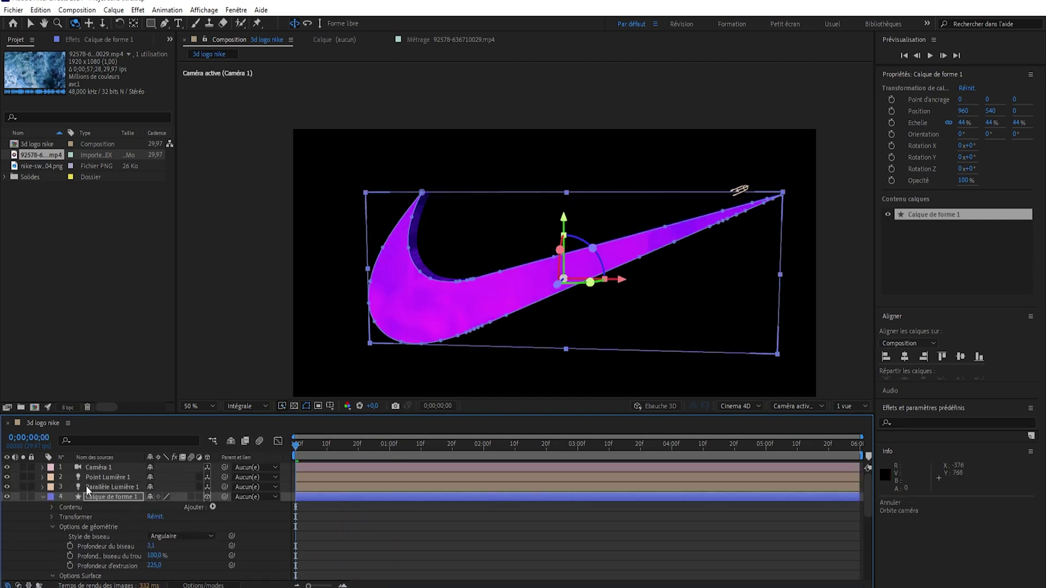
{"action": "key", "text": "comma"}
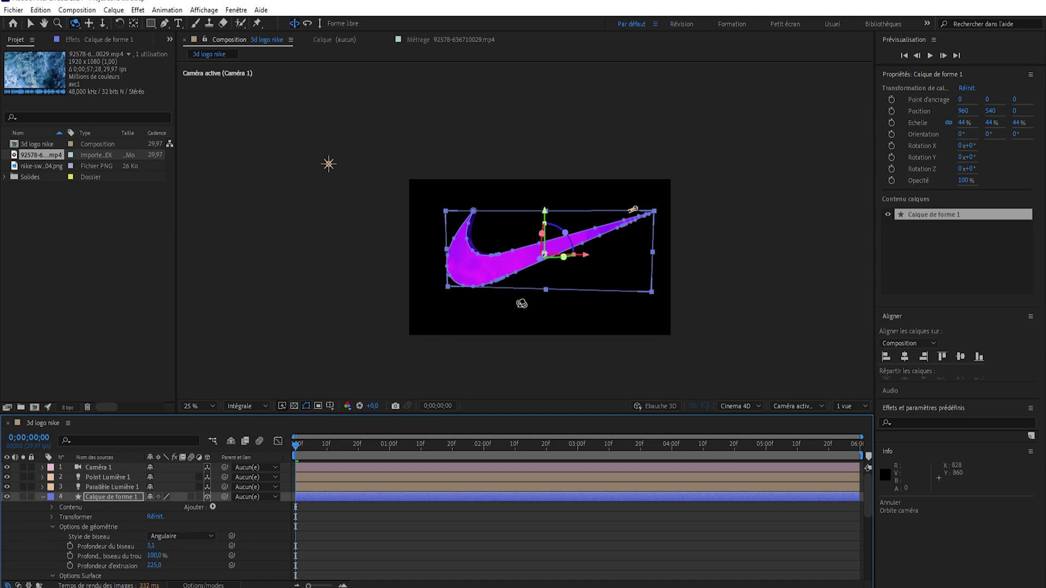
{"action": "left_click_drag", "start_coordinate": [514, 303], "coordinate": [516, 315]}
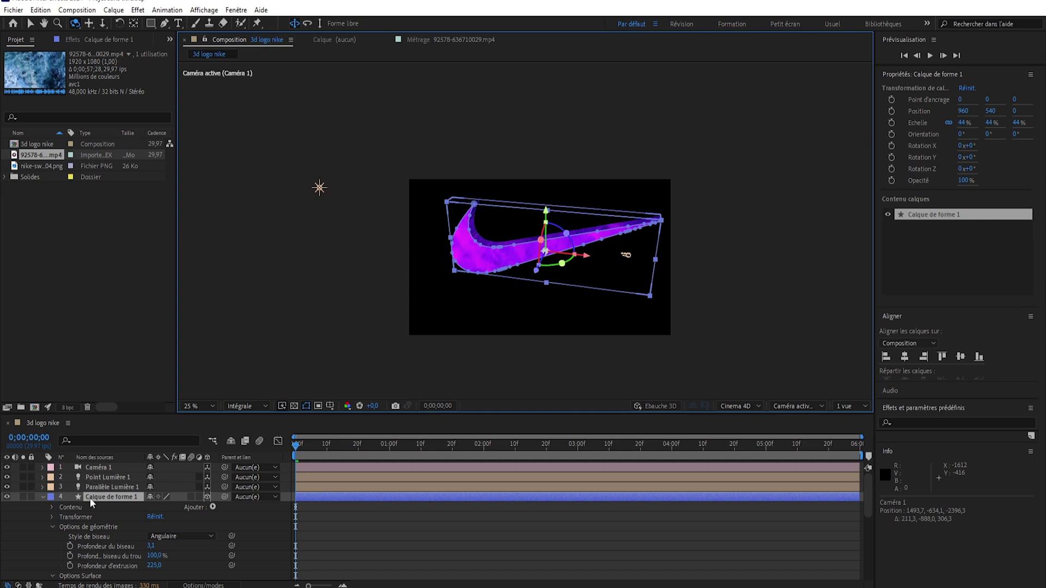
{"action": "left_click", "coordinate": [91, 498]}
- Drag the swoosh layer down in the frame with the 3D gizmo
{"action": "left_click", "coordinate": [31, 24]}
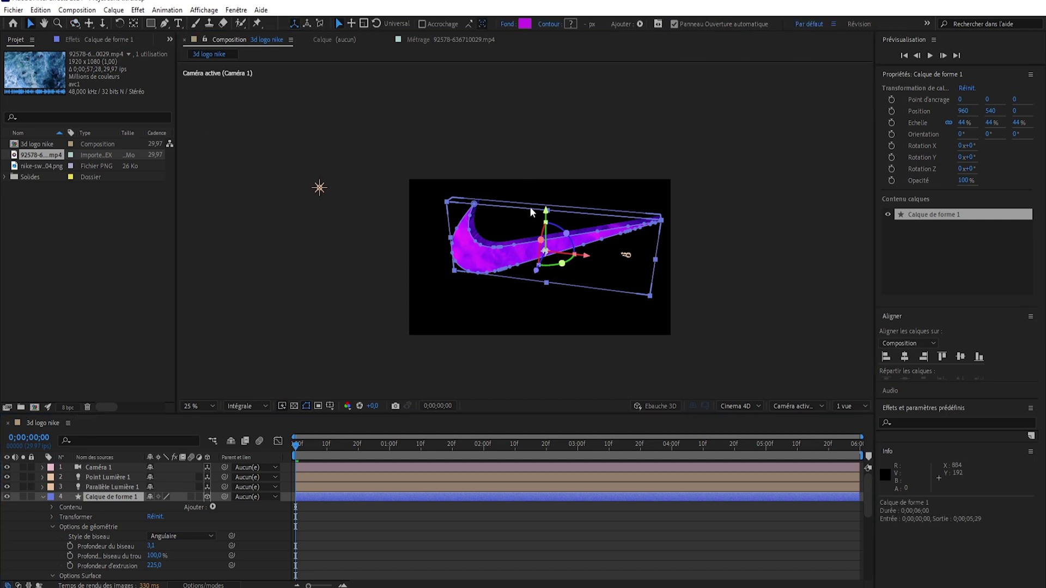
{"action": "mouse_move", "coordinate": [546, 212]}
{"action": "left_mouse_down"}
{"action": "mouse_move", "coordinate": [594, 280]}
{"action": "mouse_move", "coordinate": [541, 235]}
{"action": "mouse_move", "coordinate": [546, 218]}
{"action": "mouse_move", "coordinate": [550, 284]}
{"action": "mouse_move", "coordinate": [556, 244]}
{"action": "left_mouse_up"}
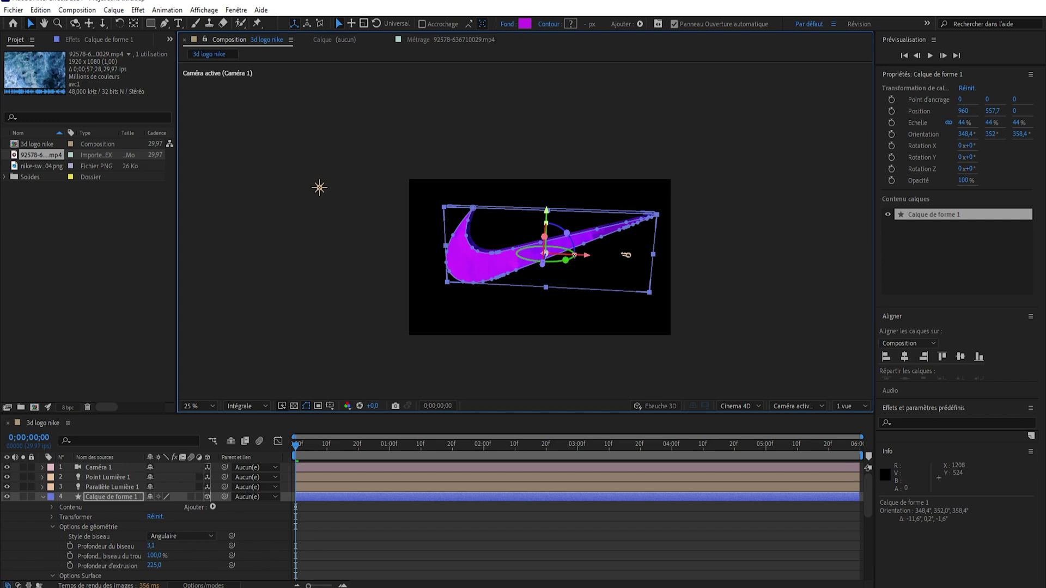
{"action": "left_click_drag", "start_coordinate": [573, 245], "coordinate": [551, 220]}
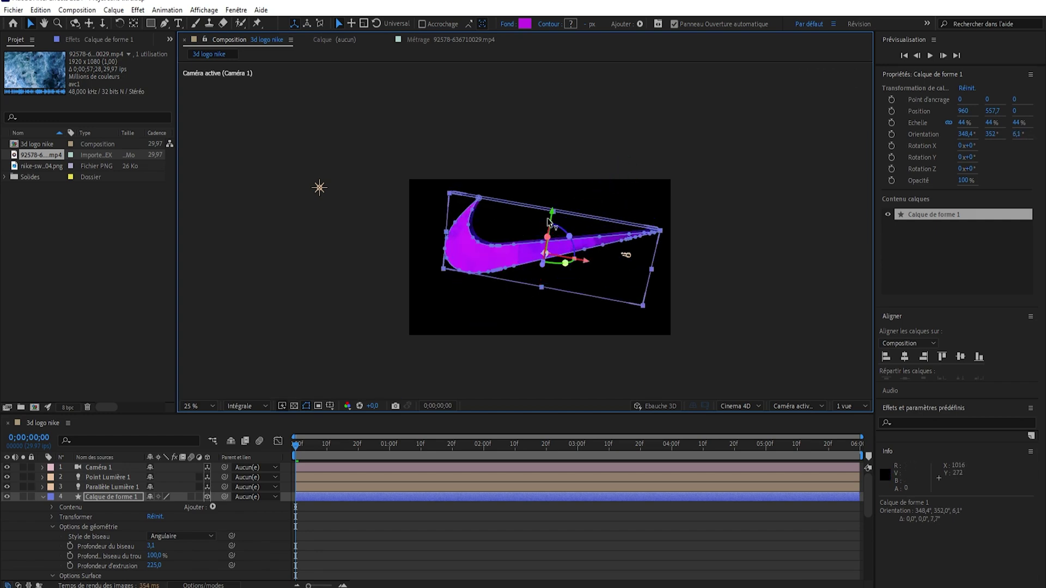
{"action": "key", "text": "ctrl+z"}
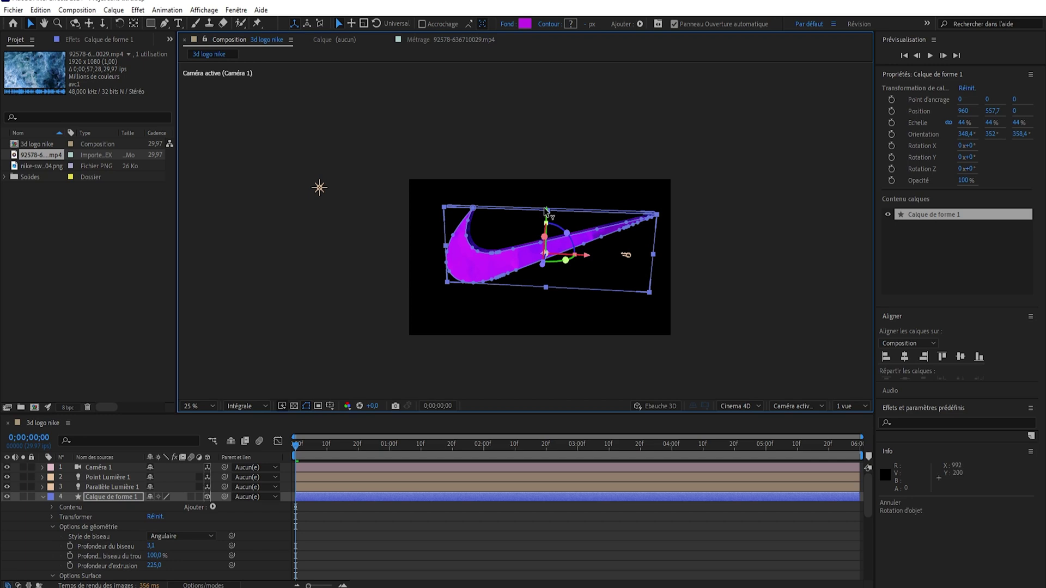
{"action": "left_click_drag", "start_coordinate": [547, 210], "coordinate": [593, 275]}
{"action": "scroll", "coordinate": [620, 257], "scroll_direction": "up", "scroll_amount": 2}
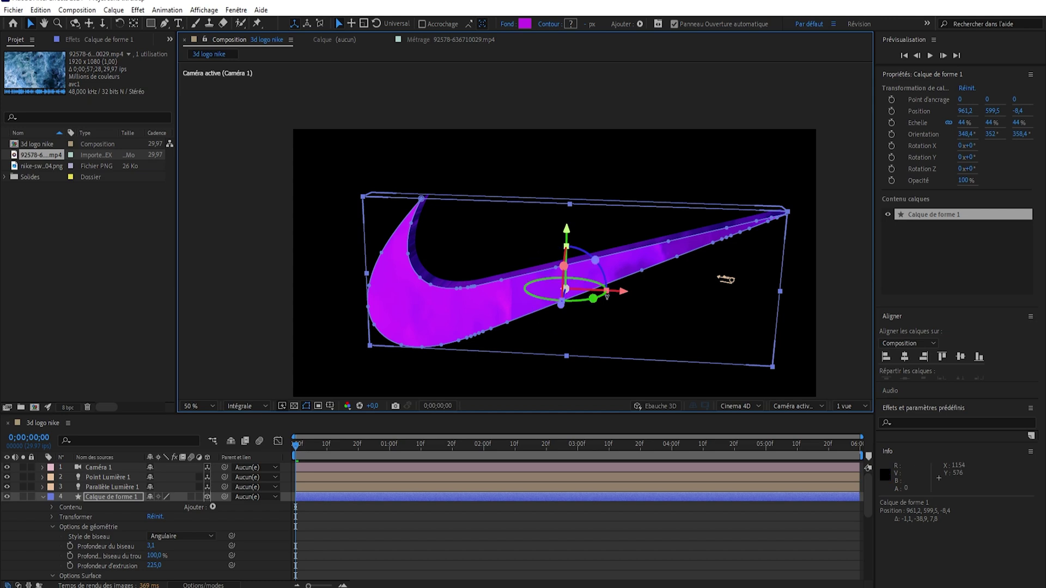
- Rotate the swoosh to 6.5°, 13°, 354.2° and shift it to 842.4, 678.5, 28.1
{"action": "left_click_drag", "start_coordinate": [607, 297], "coordinate": [576, 274]}
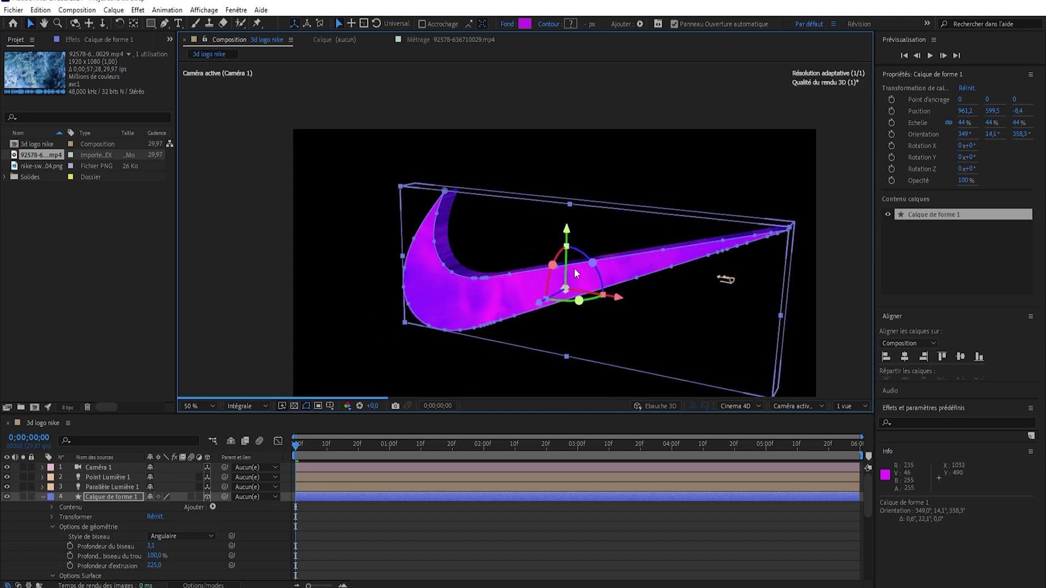
{"action": "left_click_drag", "start_coordinate": [554, 272], "coordinate": [558, 257]}
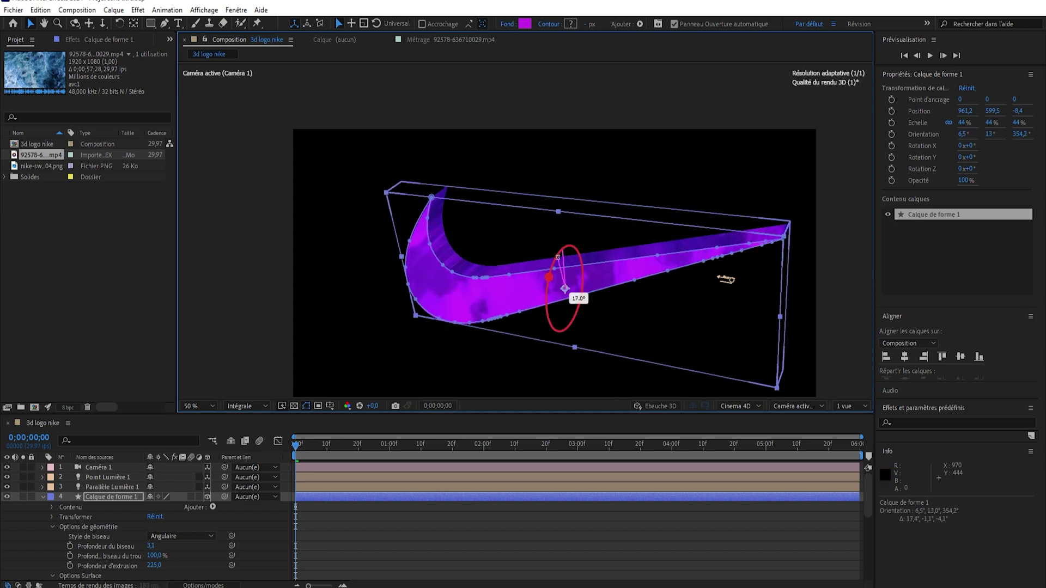
{"action": "key", "text": "comma"}
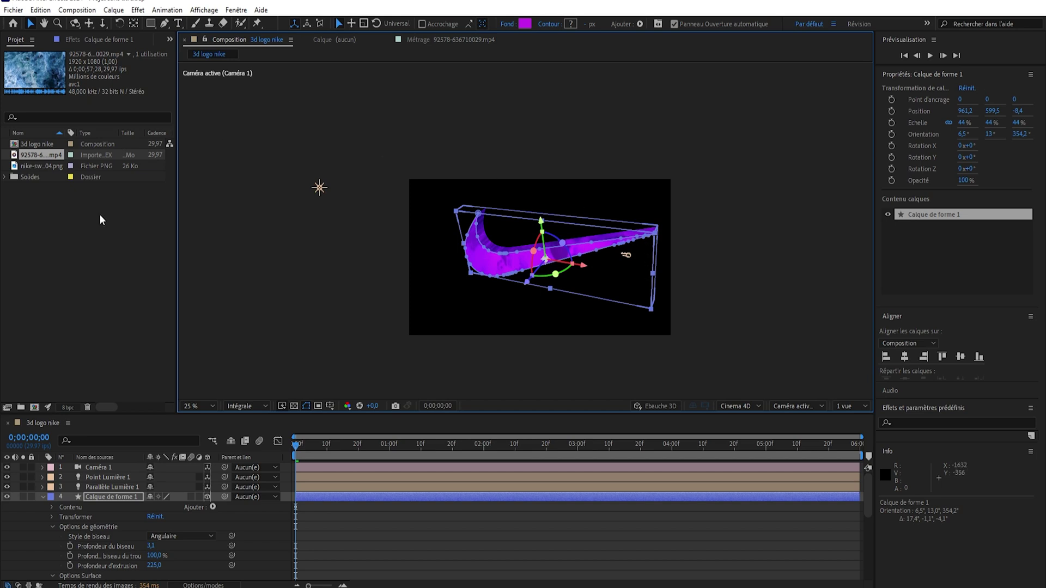
{"action": "left_click_drag", "start_coordinate": [584, 269], "coordinate": [531, 234]}
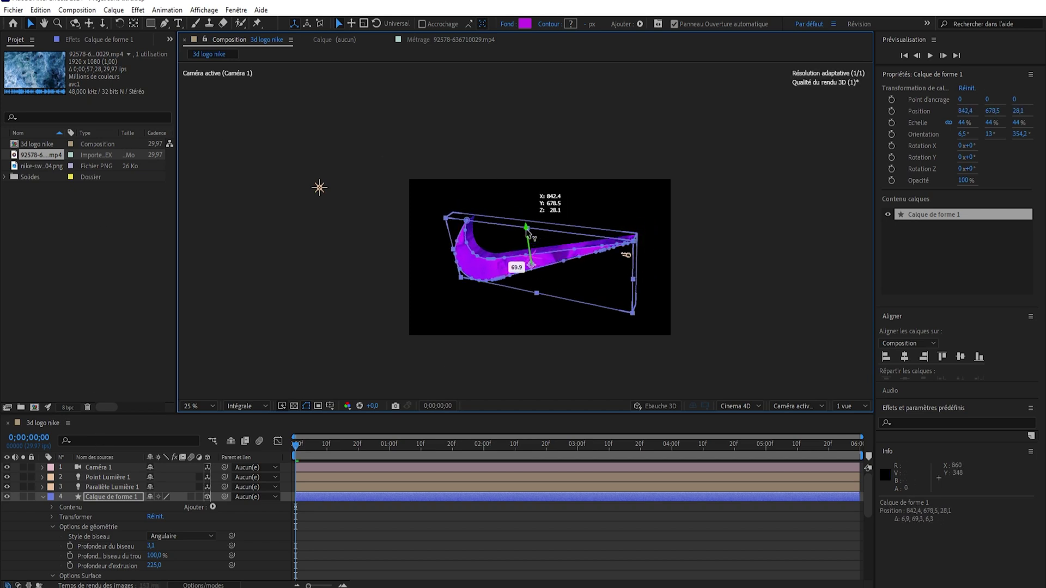
{"action": "key", "text": "period"}
{"action": "key", "text": "period"}
{"action": "key", "text": "period"}
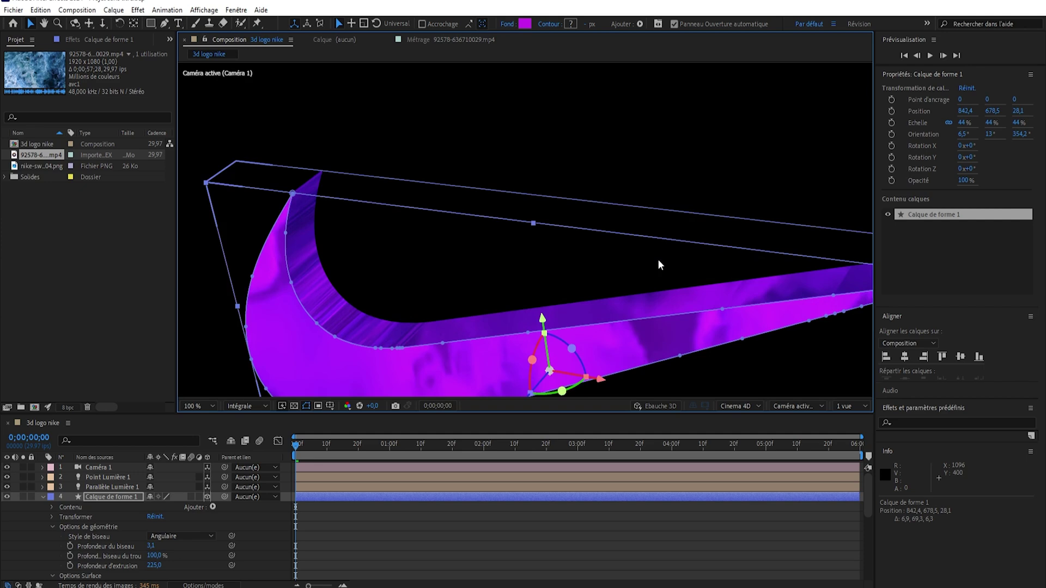
{"action": "key", "text": "comma"}
{"action": "key", "text": "ctrl+shift+h"}
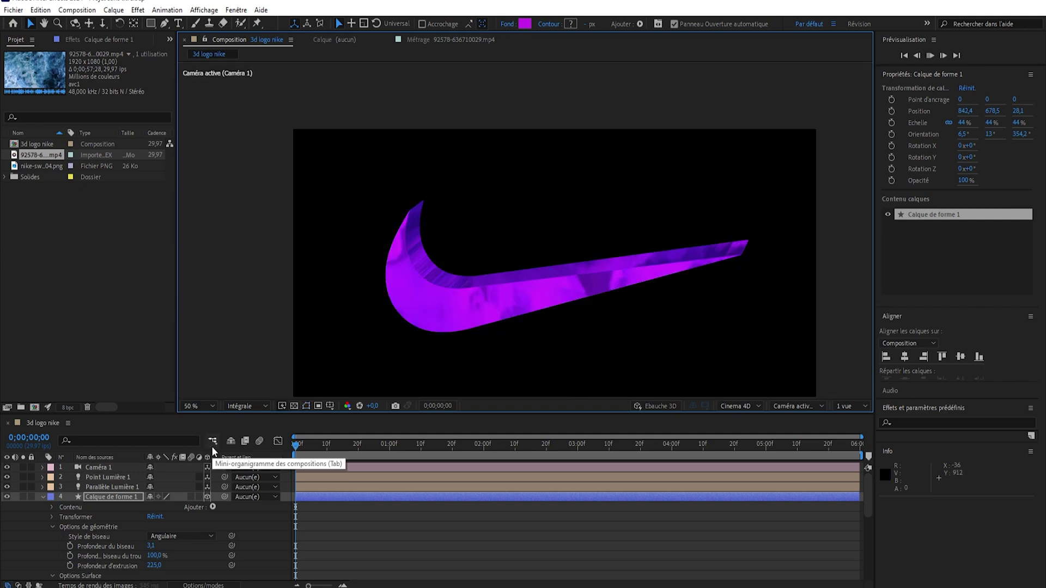
{"action": "key", "text": "space"}
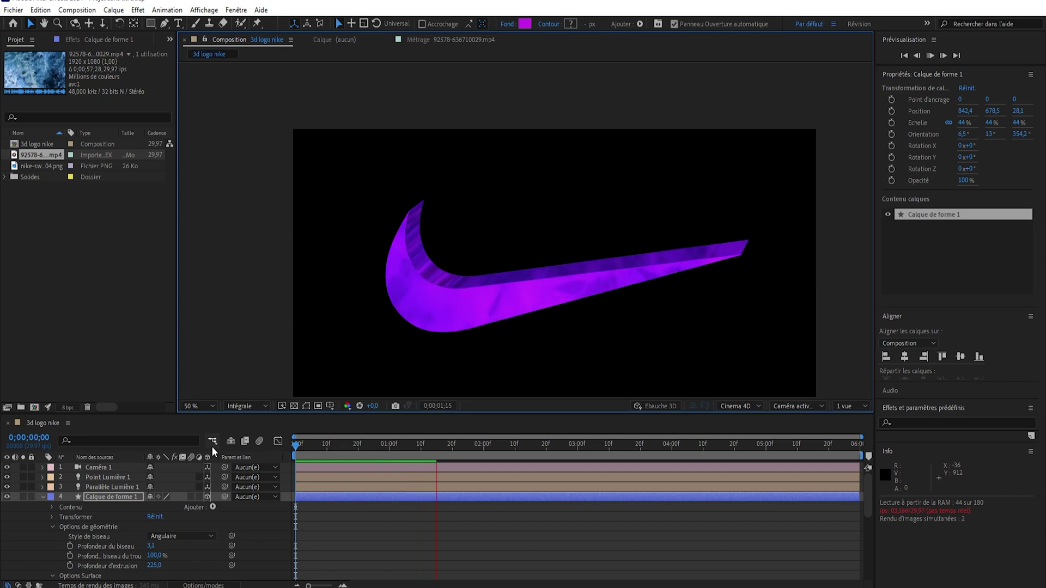
{"action": "key", "text": "space"}
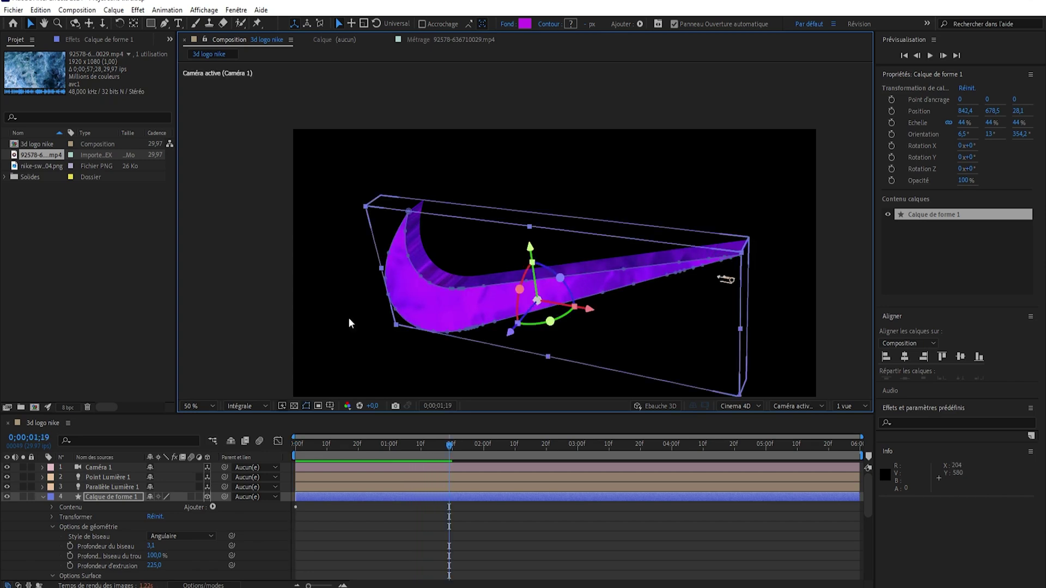
{"action": "key", "text": "Home"}
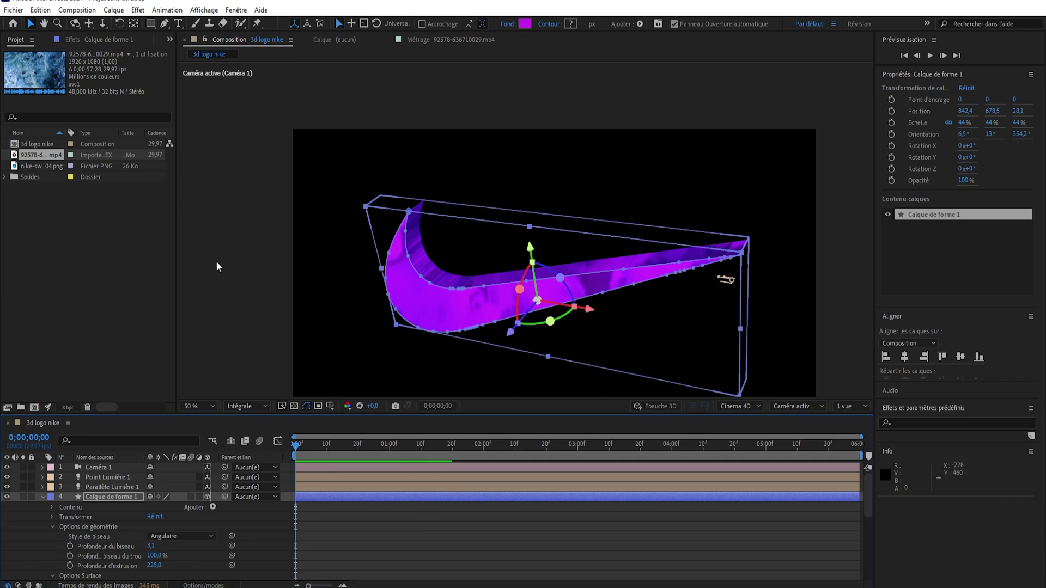